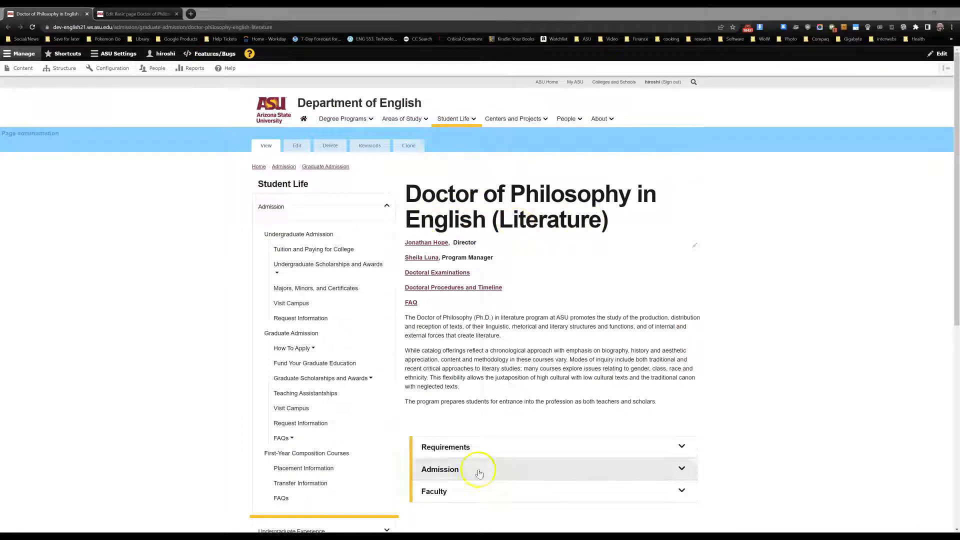
- Expand and collapse the Faculty accordion section on the published Doctor of Philosophy in English (Literature) page
{"action": "scroll", "coordinate": [453, 492], "scroll_direction": "down", "scroll_amount": 3}
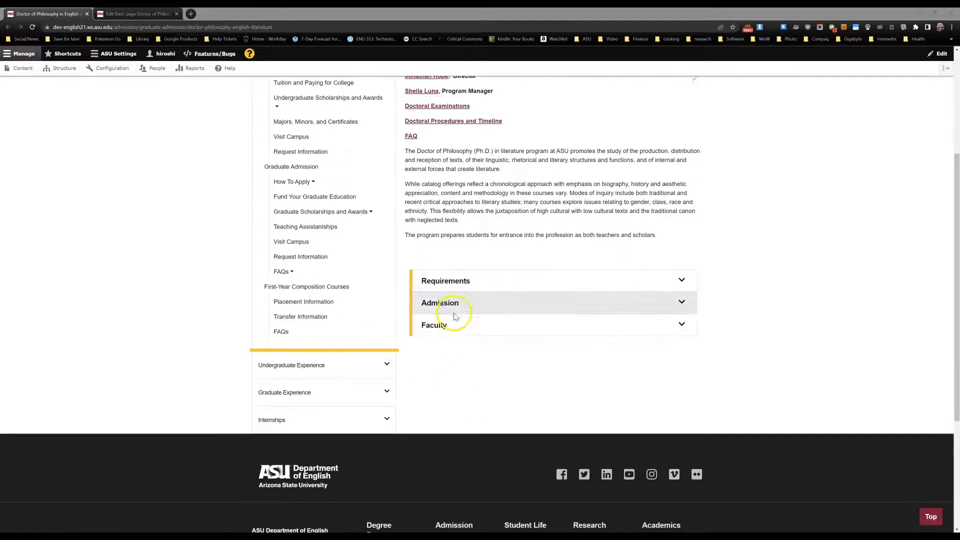
{"action": "left_click", "coordinate": [458, 325]}
{"action": "left_click", "coordinate": [458, 325]}
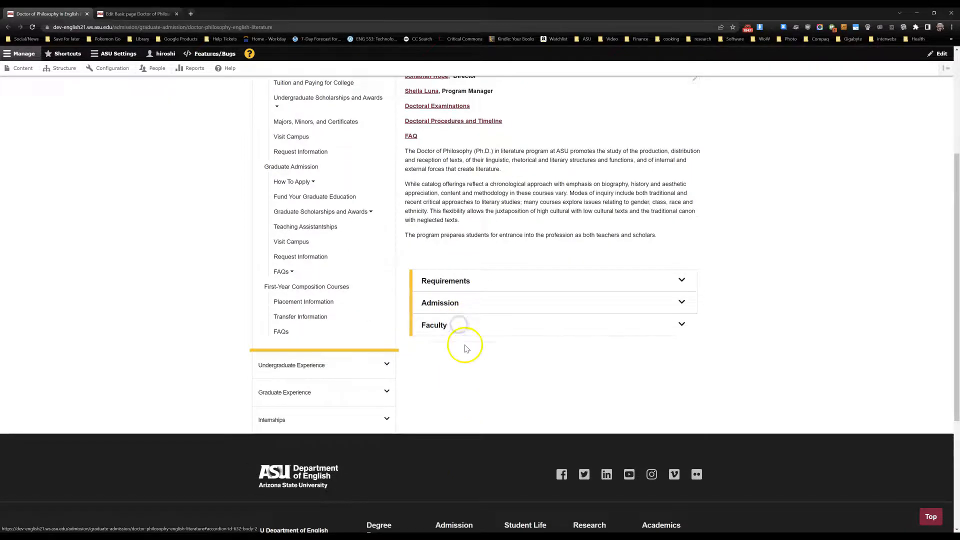
{"action": "scroll", "coordinate": [465, 349], "scroll_direction": "up", "scroll_amount": 3}
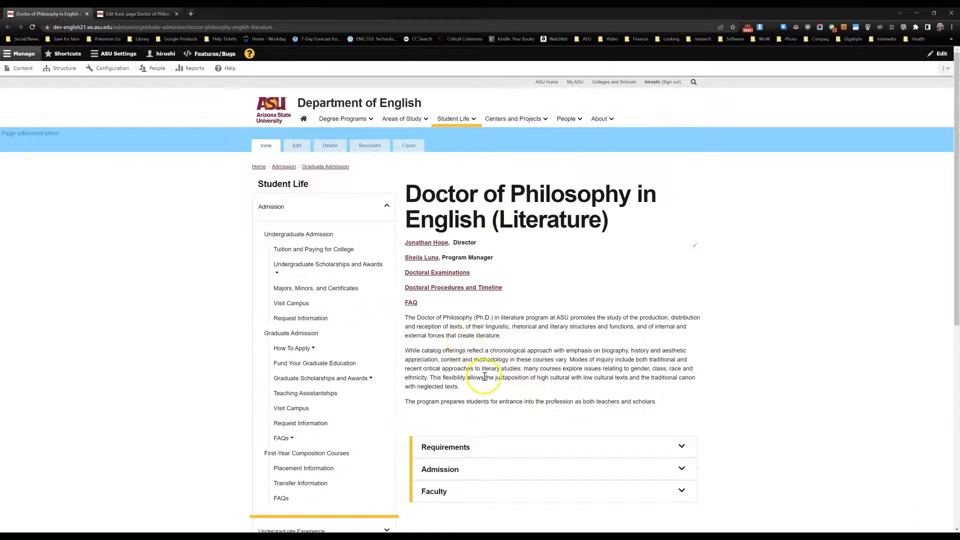
- In the page's edit form, add an iSearch Department element to the Faculty columns block of the accordion
{"action": "left_click", "coordinate": [133, 14]}
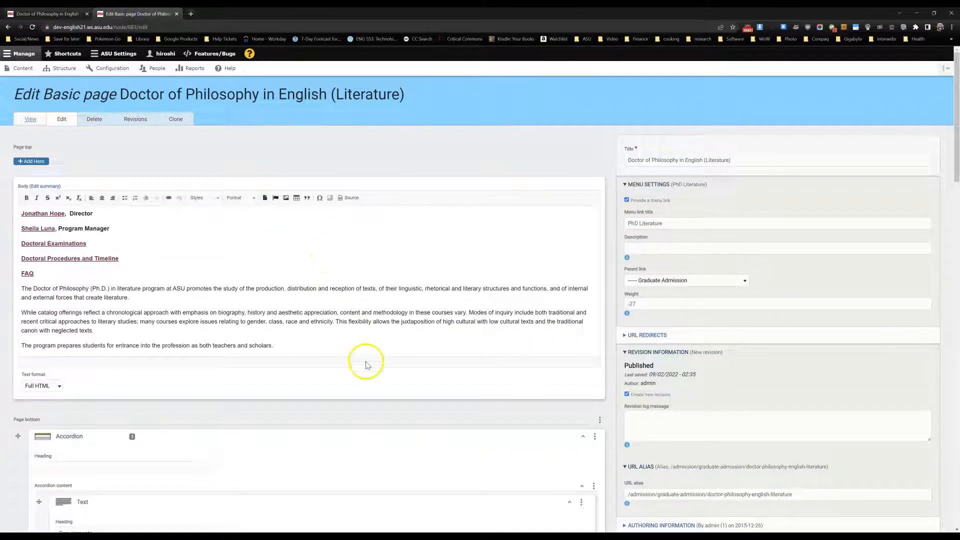
{"action": "scroll", "coordinate": [350, 397], "scroll_direction": "down", "scroll_amount": 9}
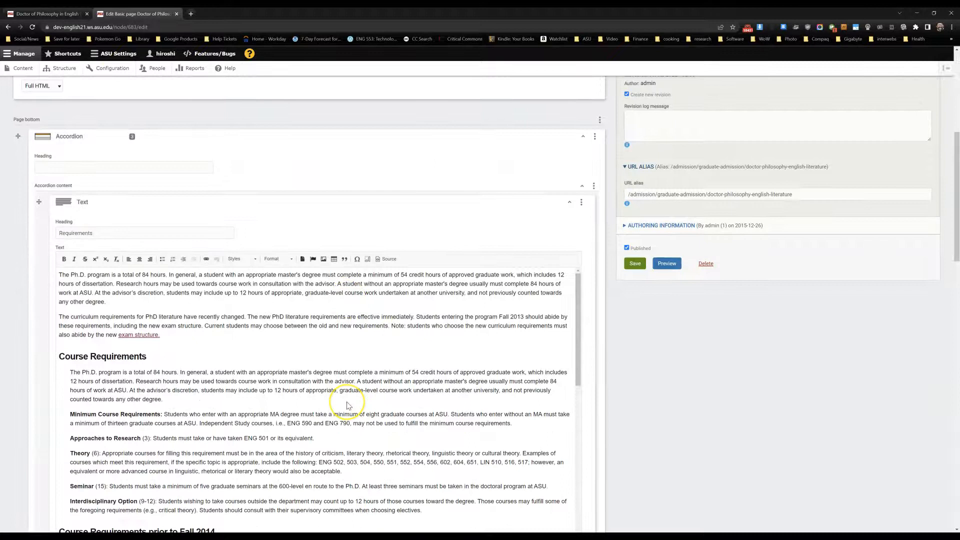
{"action": "scroll", "coordinate": [348, 405], "scroll_direction": "down", "scroll_amount": 10}
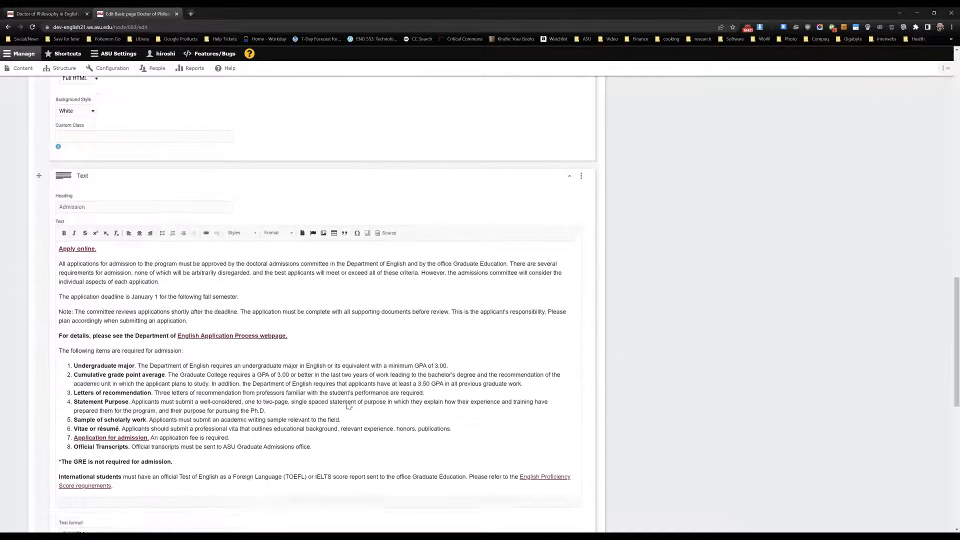
{"action": "scroll", "coordinate": [349, 405], "scroll_direction": "down", "scroll_amount": 4}
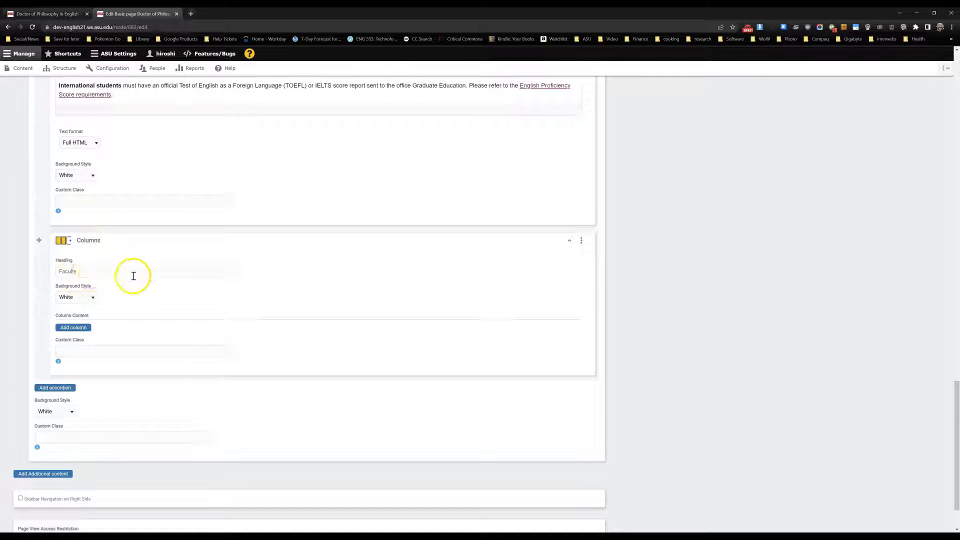
{"action": "left_click", "coordinate": [82, 330]}
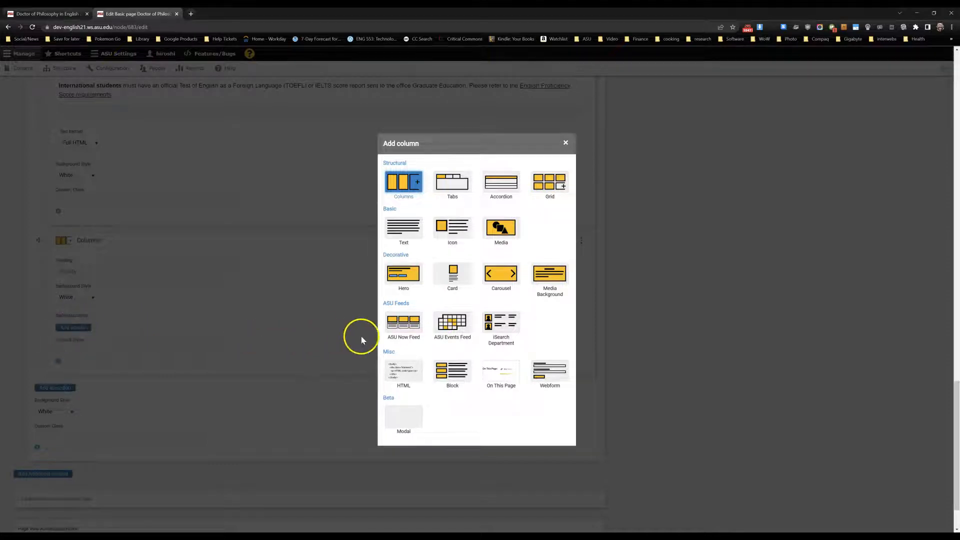
{"action": "left_click", "coordinate": [502, 322]}
- Set up the iSearch element as a Department/Unit List and open its department list
{"action": "scroll", "coordinate": [631, 342], "scroll_direction": "down", "scroll_amount": 3}
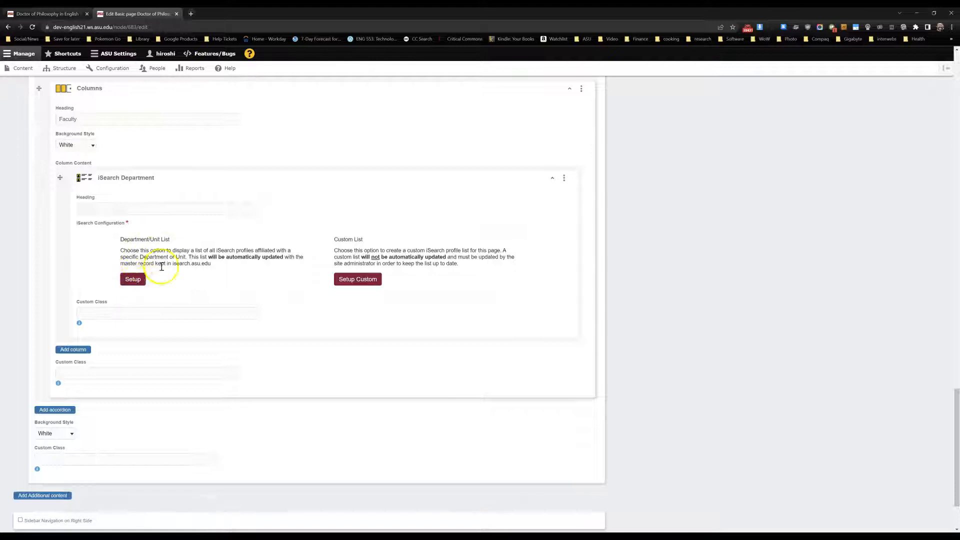
{"action": "left_click", "coordinate": [132, 283]}
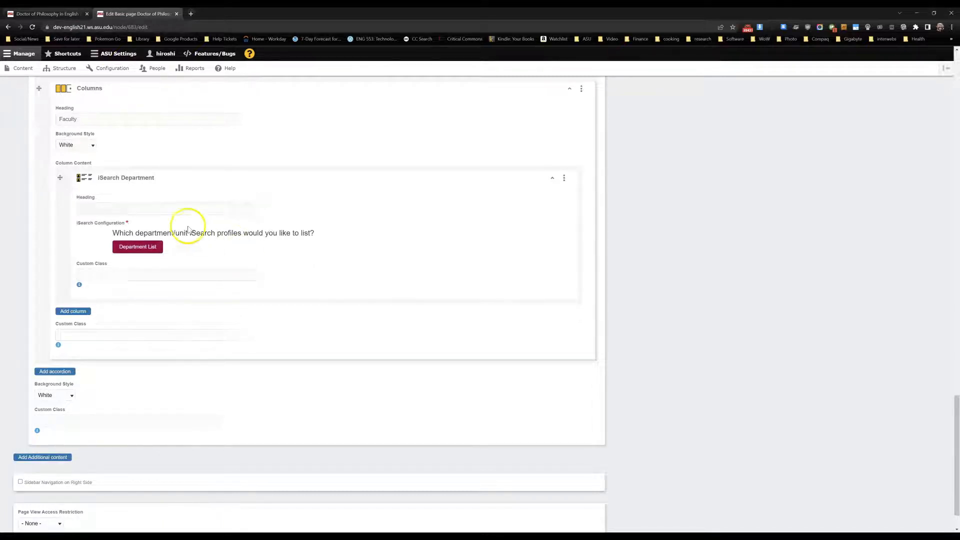
{"action": "left_click", "coordinate": [139, 249]}
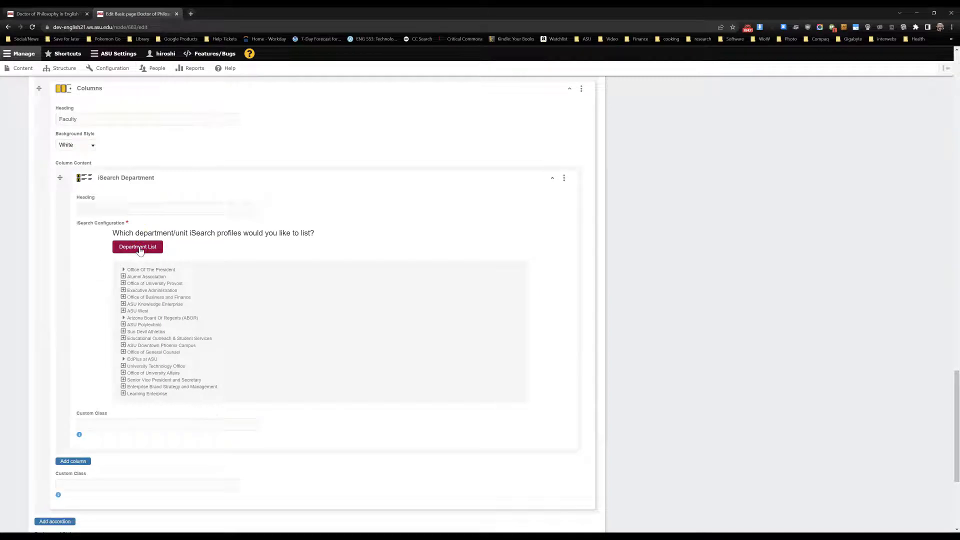
- Select Literature under Office of University Provost, The College of Liberal Arts and Sciences, English as the unit to list
{"action": "left_click", "coordinate": [123, 284]}
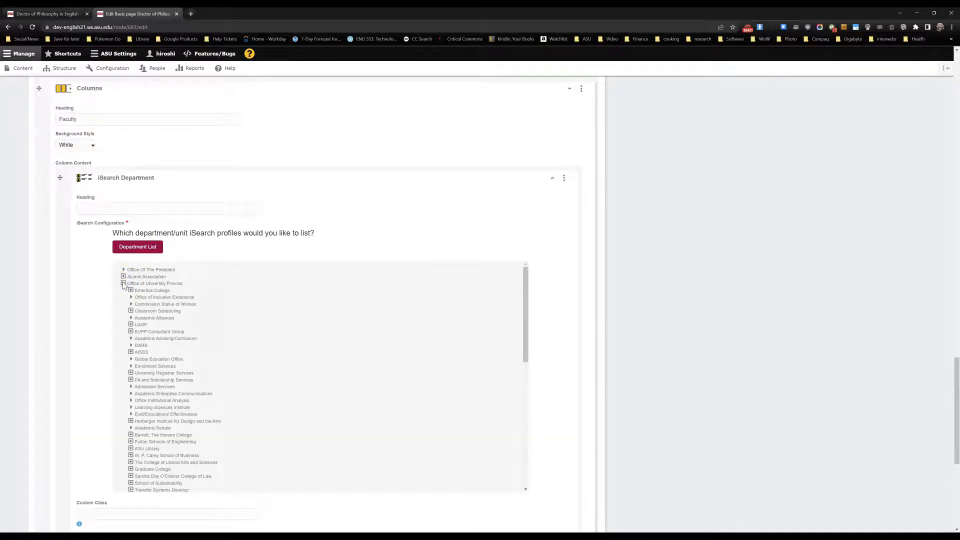
{"action": "scroll", "coordinate": [142, 424], "scroll_direction": "down", "scroll_amount": 1}
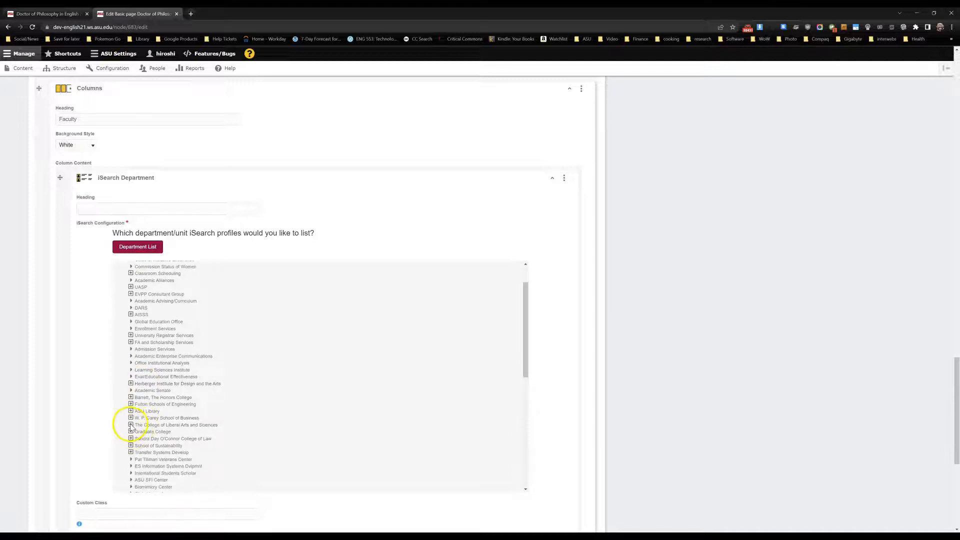
{"action": "left_click", "coordinate": [131, 426]}
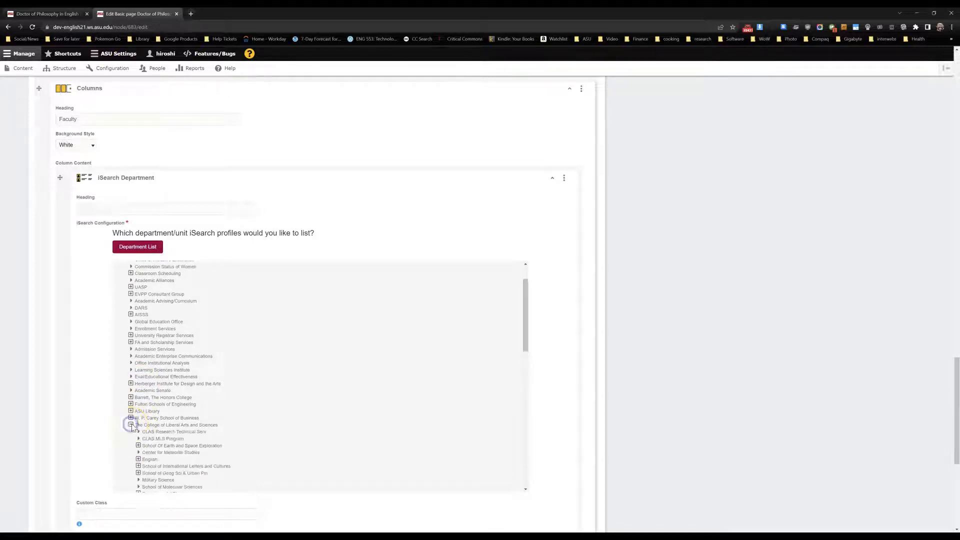
{"action": "scroll", "coordinate": [133, 426], "scroll_direction": "down", "scroll_amount": 3}
{"action": "left_click", "coordinate": [138, 347]}
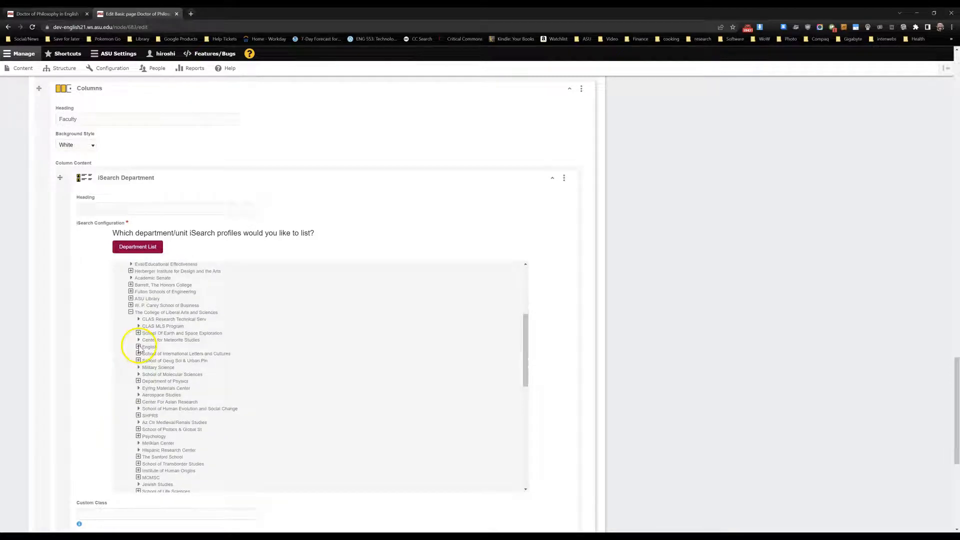
{"action": "left_click", "coordinate": [136, 351]}
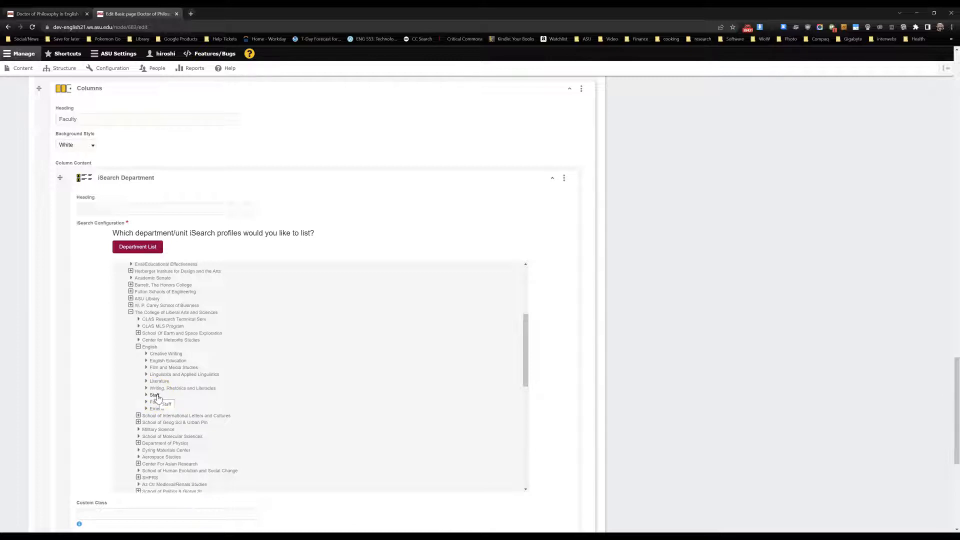
{"action": "left_click", "coordinate": [156, 397]}
{"action": "left_click", "coordinate": [160, 384]}
{"action": "left_click", "coordinate": [160, 383]}
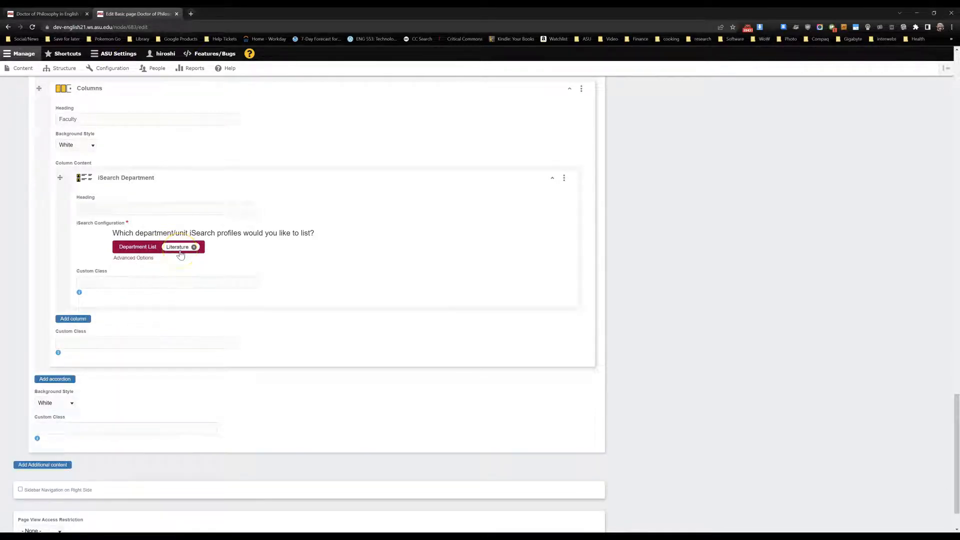
- In the advanced options, enable showing photo, title, short bio, expertise areas and email, plus opening profiles in a new tab
{"action": "left_click", "coordinate": [134, 258]}
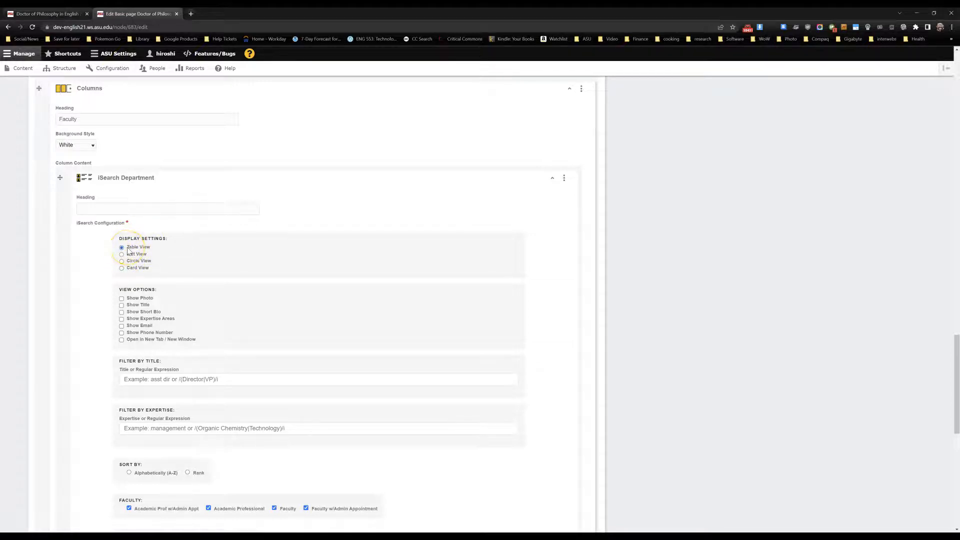
{"action": "scroll", "coordinate": [128, 250], "scroll_direction": "down", "scroll_amount": 3}
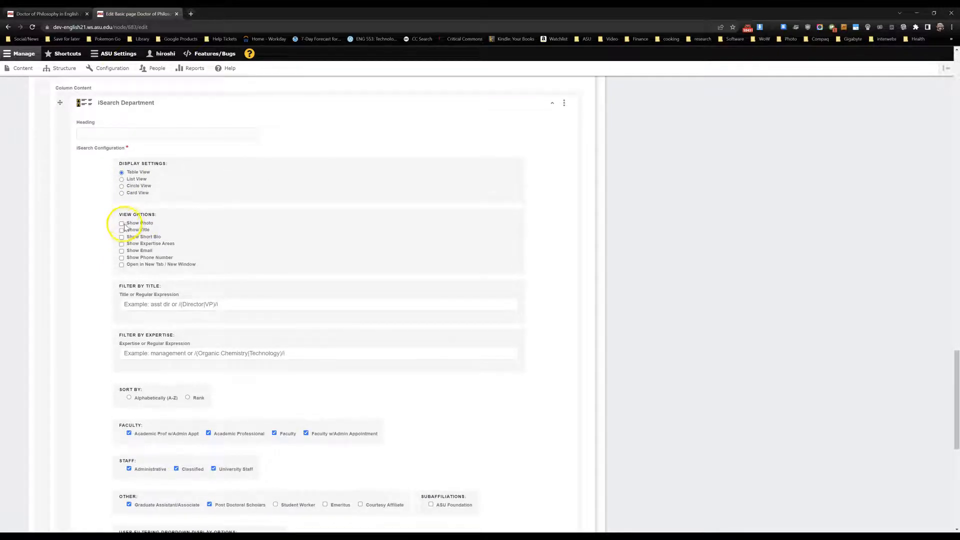
{"action": "left_click", "coordinate": [122, 224]}
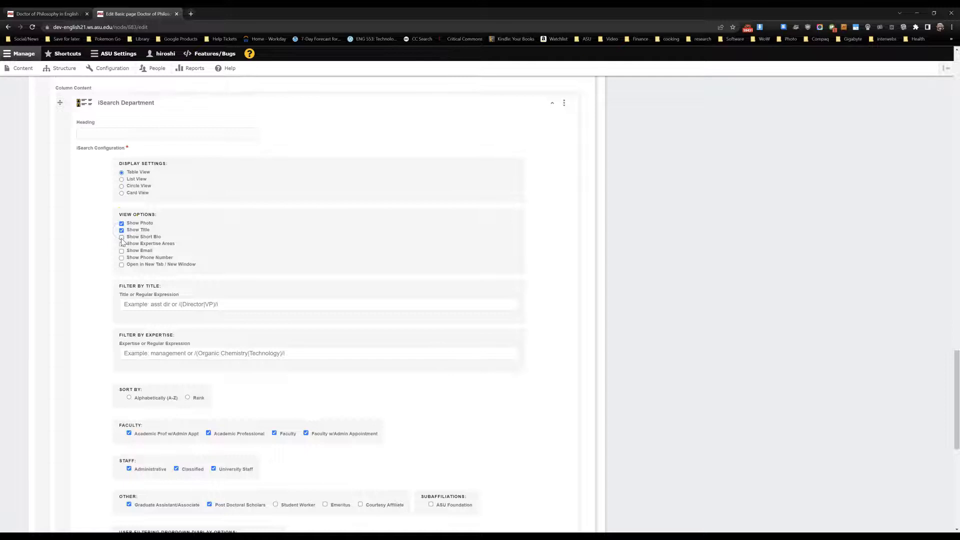
{"action": "left_click", "coordinate": [122, 237]}
{"action": "left_click", "coordinate": [121, 244]}
{"action": "left_click", "coordinate": [121, 251]}
- Review the remaining sort, affiliation and filter options of the iSearch element and save the page
{"action": "scroll", "coordinate": [95, 268], "scroll_direction": "down", "scroll_amount": 1}
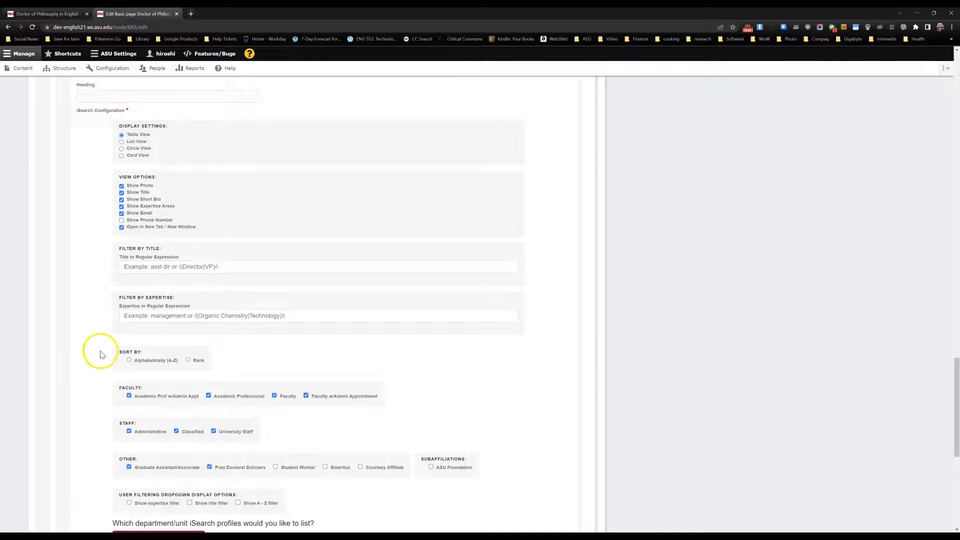
{"action": "scroll", "coordinate": [101, 354], "scroll_direction": "down", "scroll_amount": 2}
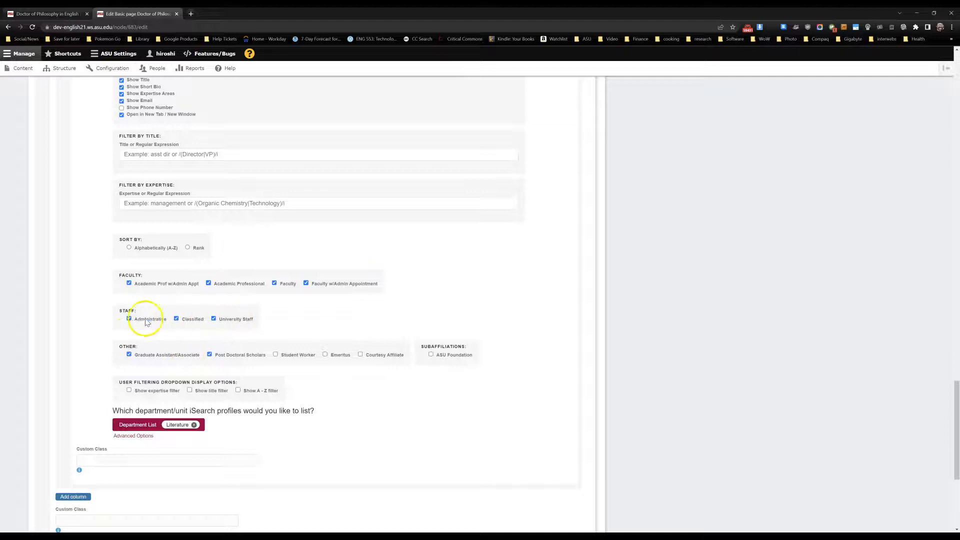
{"action": "scroll", "coordinate": [115, 344], "scroll_direction": "down", "scroll_amount": 2}
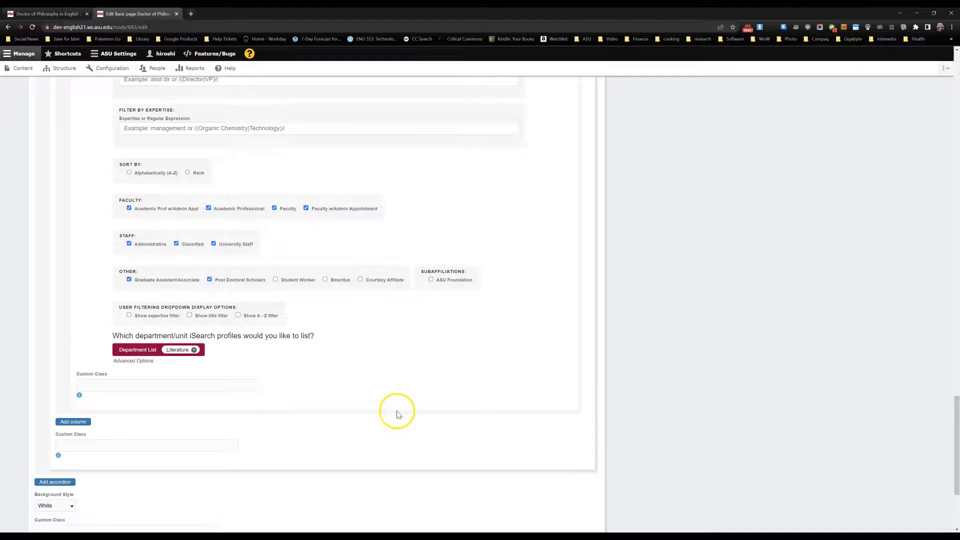
{"action": "scroll", "coordinate": [425, 416], "scroll_direction": "up", "scroll_amount": 15}
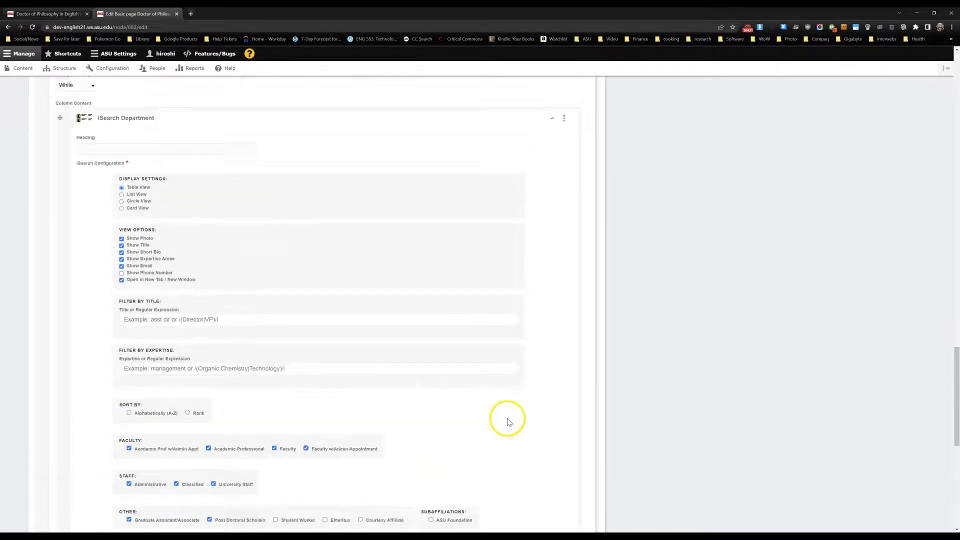
{"action": "scroll", "coordinate": [539, 424], "scroll_direction": "up", "scroll_amount": 15}
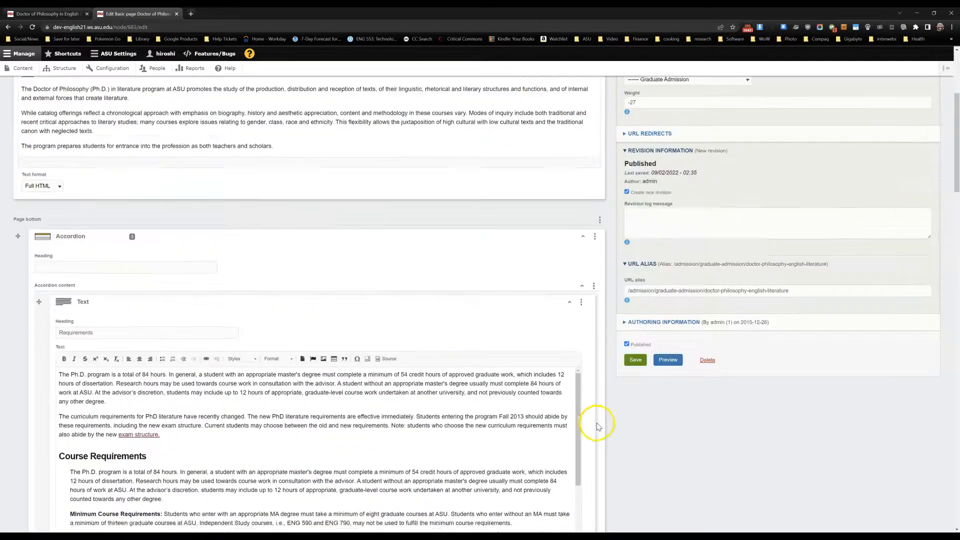
{"action": "left_click", "coordinate": [637, 374]}
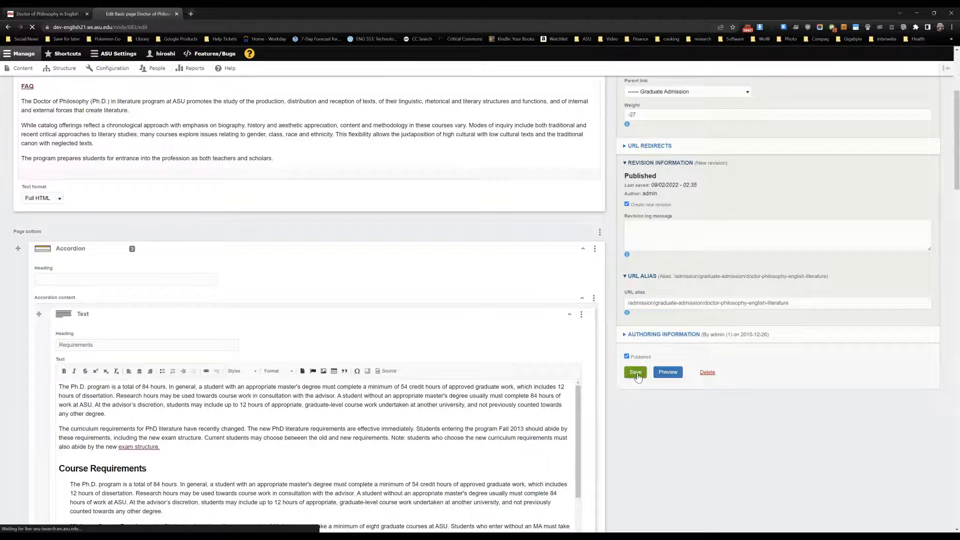
- Expand the Faculty section on the saved page and examine the listed literature faculty profiles
{"action": "scroll", "coordinate": [553, 336], "scroll_direction": "down", "scroll_amount": 2}
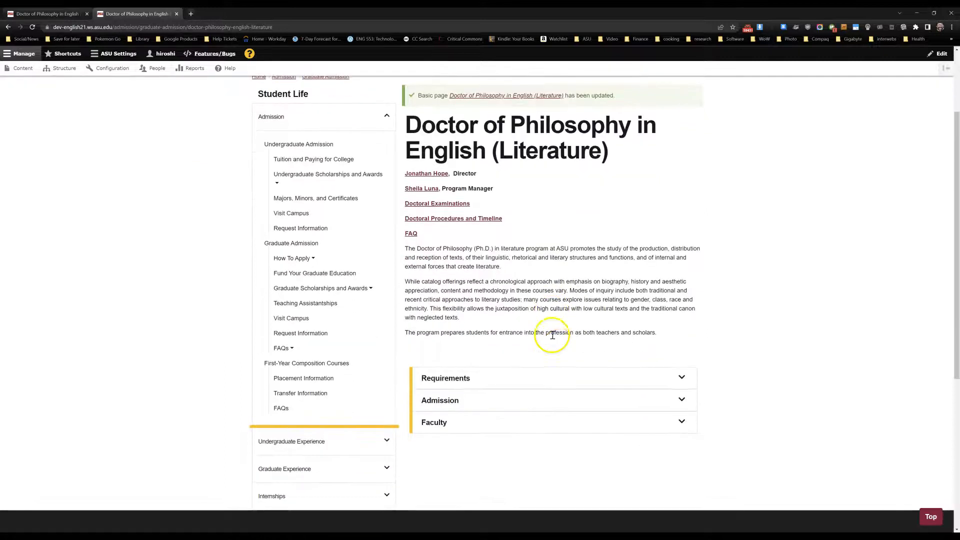
{"action": "left_click", "coordinate": [505, 422]}
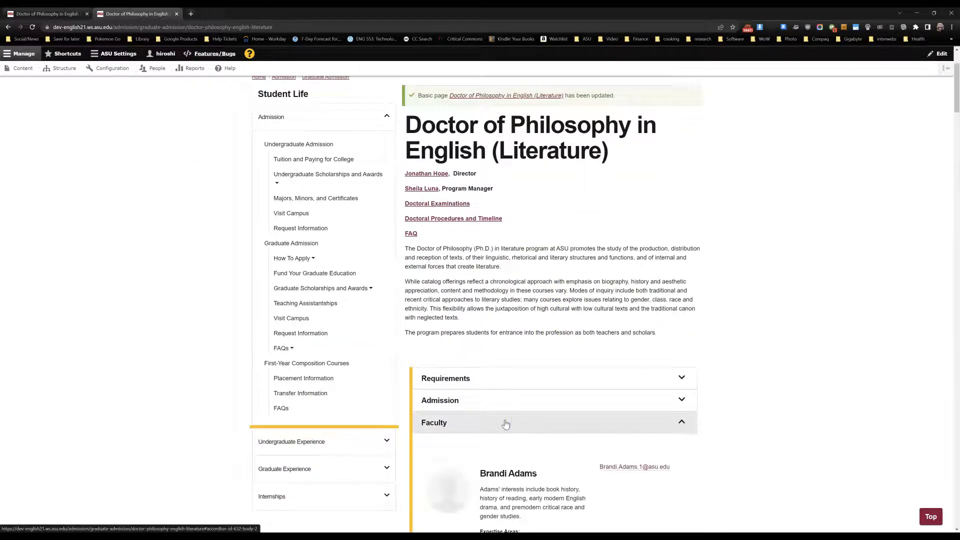
{"action": "scroll", "coordinate": [505, 424], "scroll_direction": "down", "scroll_amount": 6}
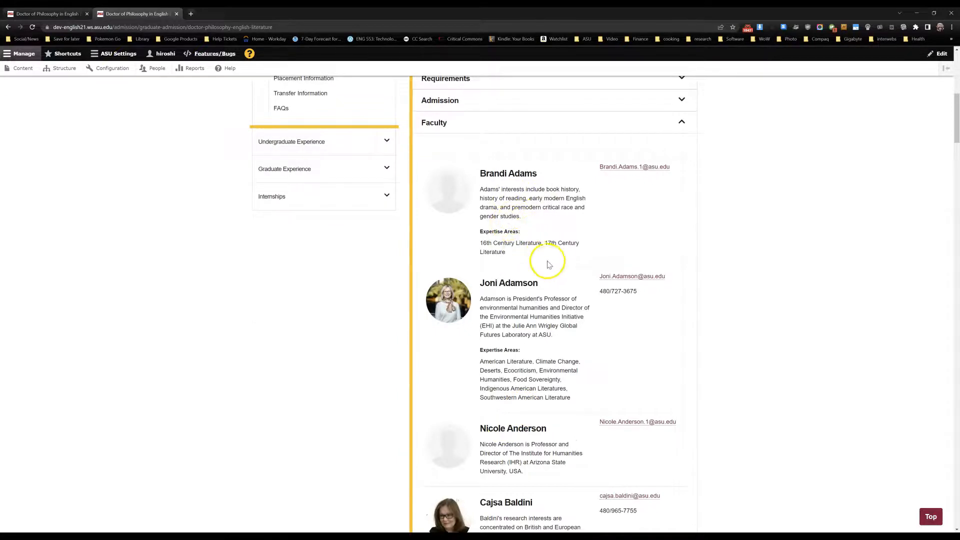
{"action": "scroll", "coordinate": [539, 236], "scroll_direction": "down", "scroll_amount": 2}
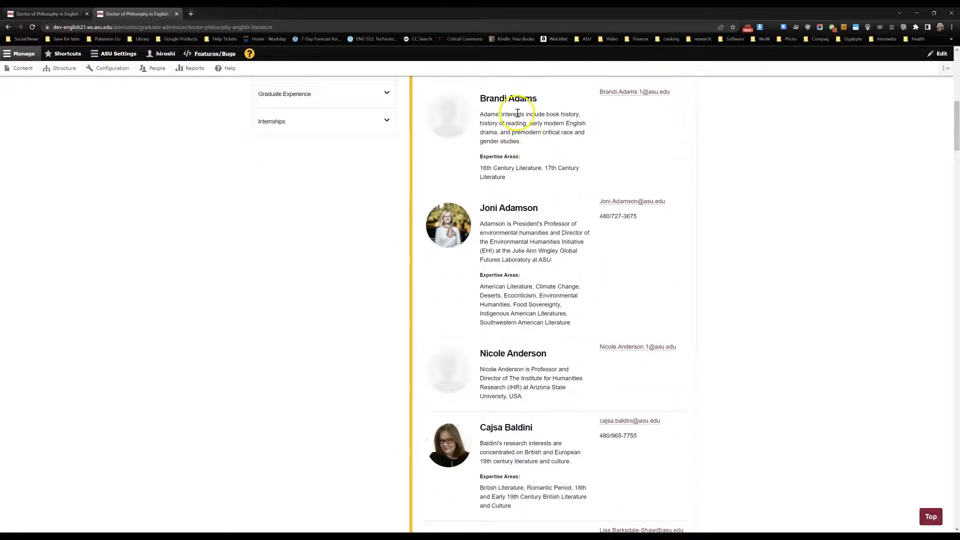
{"action": "scroll", "coordinate": [532, 320], "scroll_direction": "down", "scroll_amount": 2}
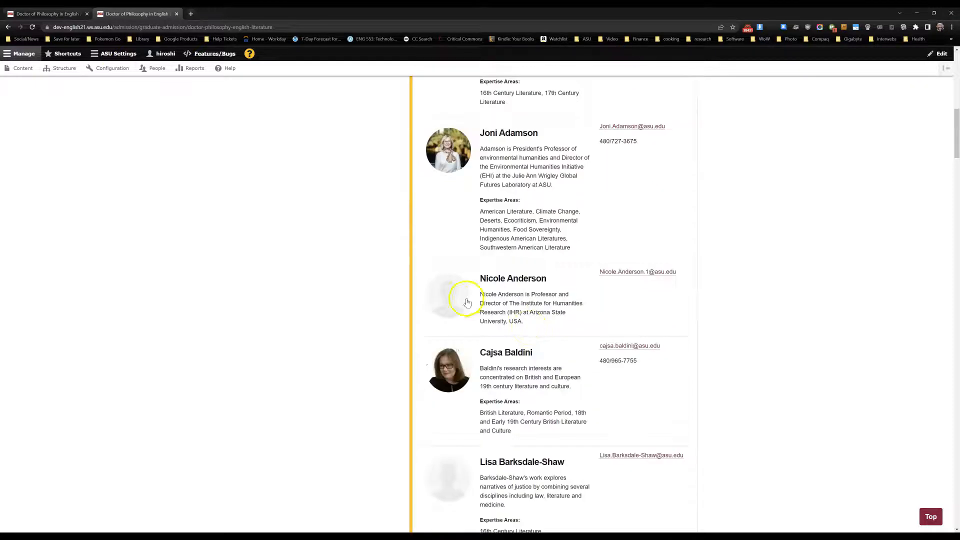
{"action": "scroll", "coordinate": [552, 330], "scroll_direction": "down", "scroll_amount": 5}
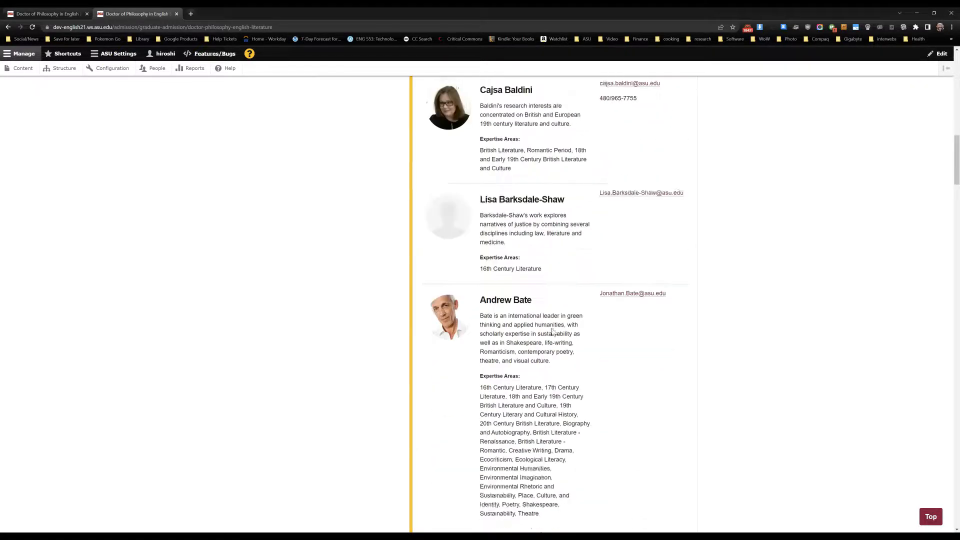
{"action": "scroll", "coordinate": [552, 331], "scroll_direction": "down", "scroll_amount": 2}
{"action": "scroll", "coordinate": [553, 330], "scroll_direction": "down", "scroll_amount": 6}
{"action": "scroll", "coordinate": [553, 329], "scroll_direction": "down", "scroll_amount": 8}
{"action": "scroll", "coordinate": [554, 332], "scroll_direction": "down", "scroll_amount": 4}
{"action": "scroll", "coordinate": [553, 332], "scroll_direction": "down", "scroll_amount": 7}
{"action": "scroll", "coordinate": [552, 331], "scroll_direction": "down", "scroll_amount": 6}
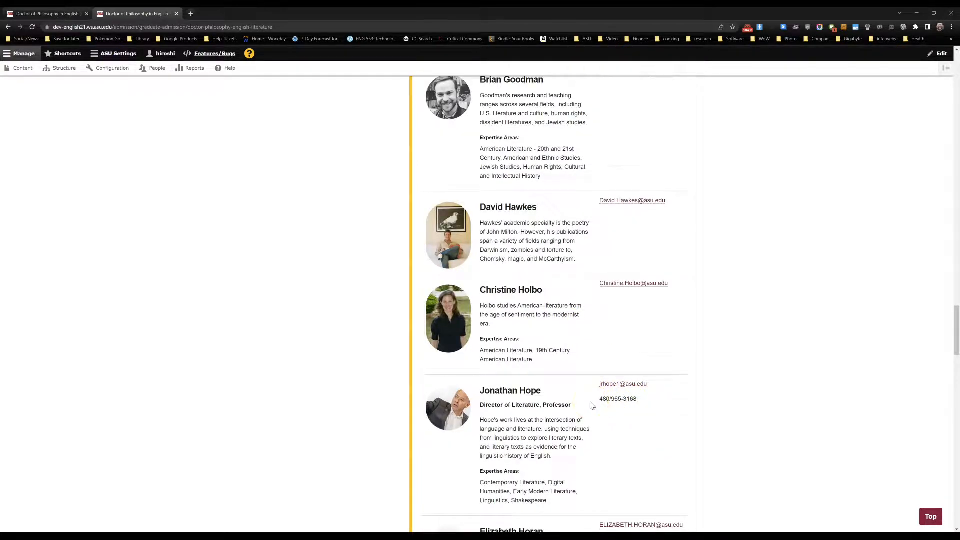
{"action": "scroll", "coordinate": [592, 406], "scroll_direction": "down", "scroll_amount": 6}
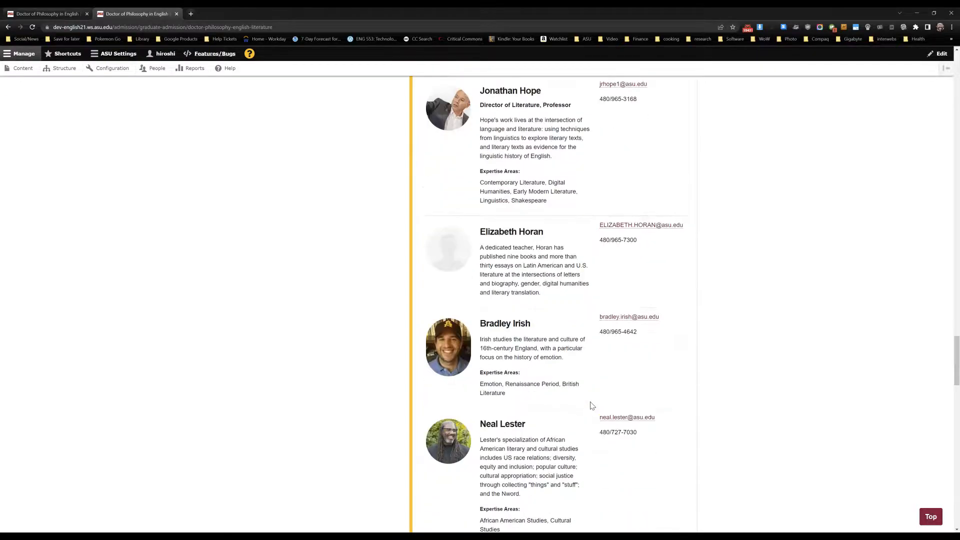
{"action": "scroll", "coordinate": [591, 406], "scroll_direction": "down", "scroll_amount": 12}
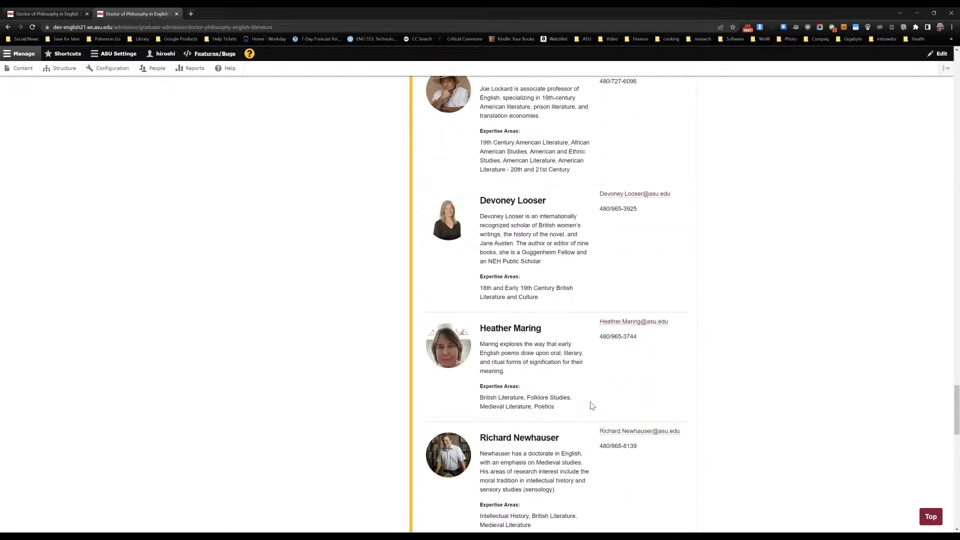
- Look through the remaining faculty profiles in the Faculty section's table view
{"action": "scroll", "coordinate": [592, 406], "scroll_direction": "down", "scroll_amount": 9}
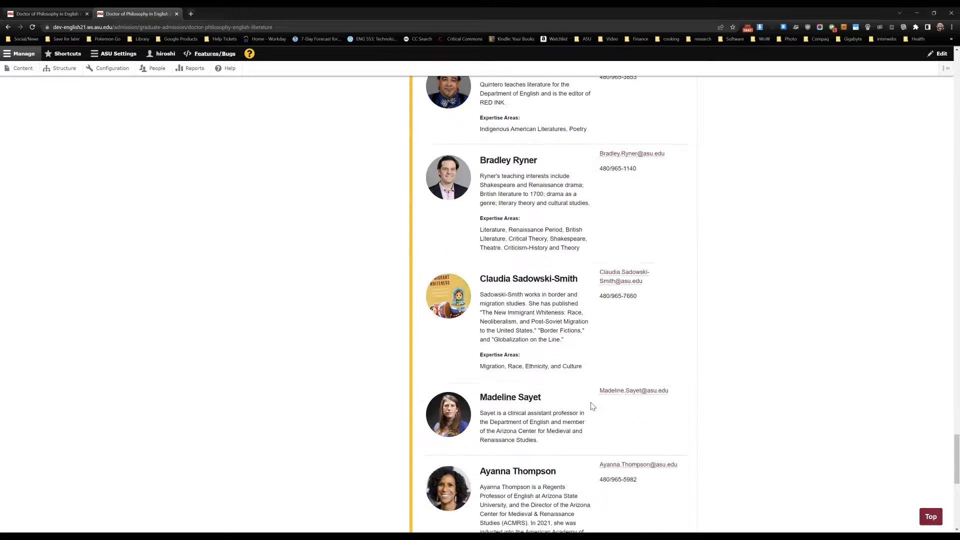
{"action": "scroll", "coordinate": [592, 406], "scroll_direction": "up", "scroll_amount": 20}
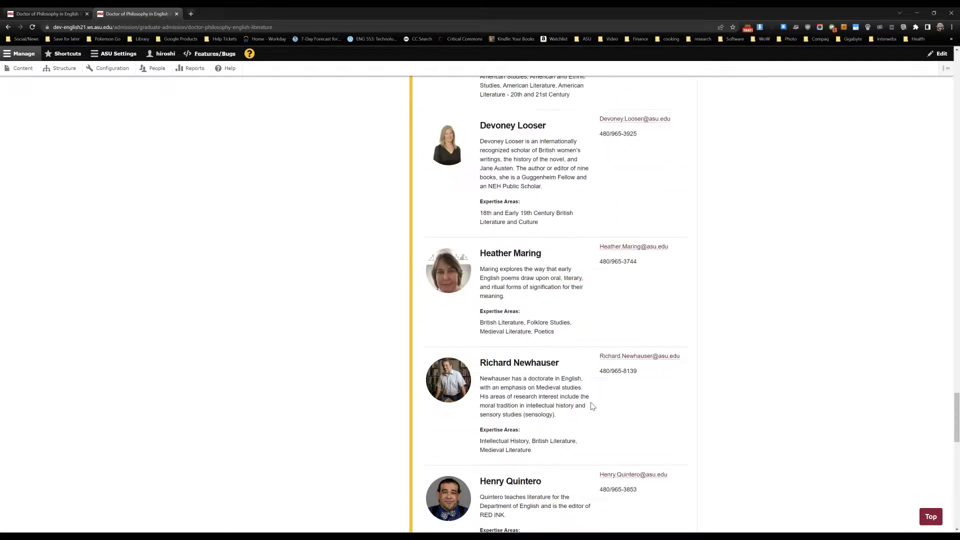
{"action": "scroll", "coordinate": [592, 405], "scroll_direction": "up", "scroll_amount": 20}
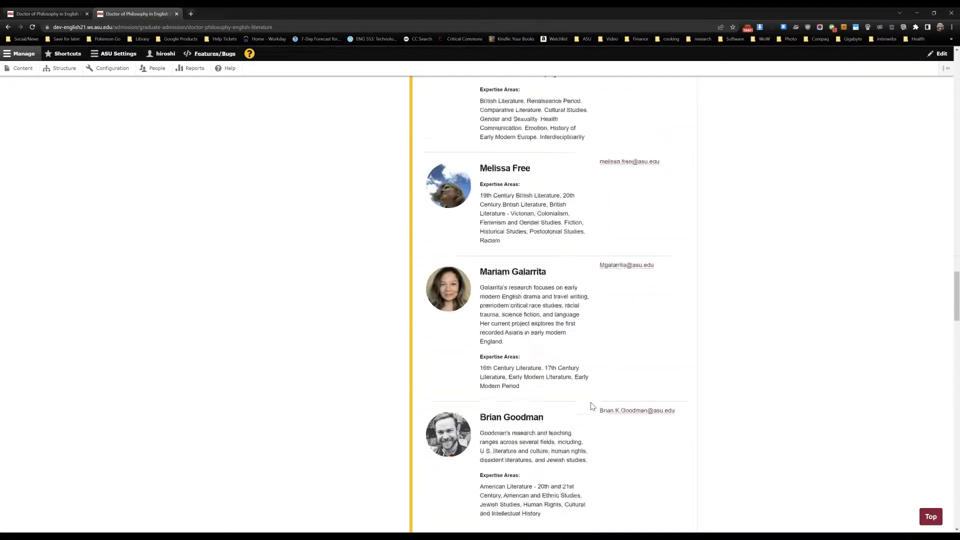
{"action": "scroll", "coordinate": [592, 406], "scroll_direction": "up", "scroll_amount": 12}
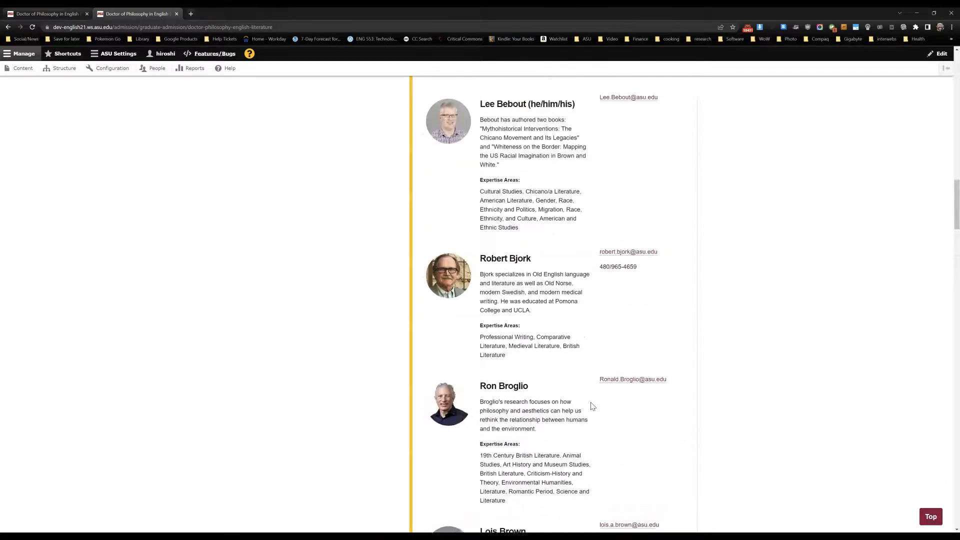
{"action": "scroll", "coordinate": [591, 405], "scroll_direction": "up", "scroll_amount": 13}
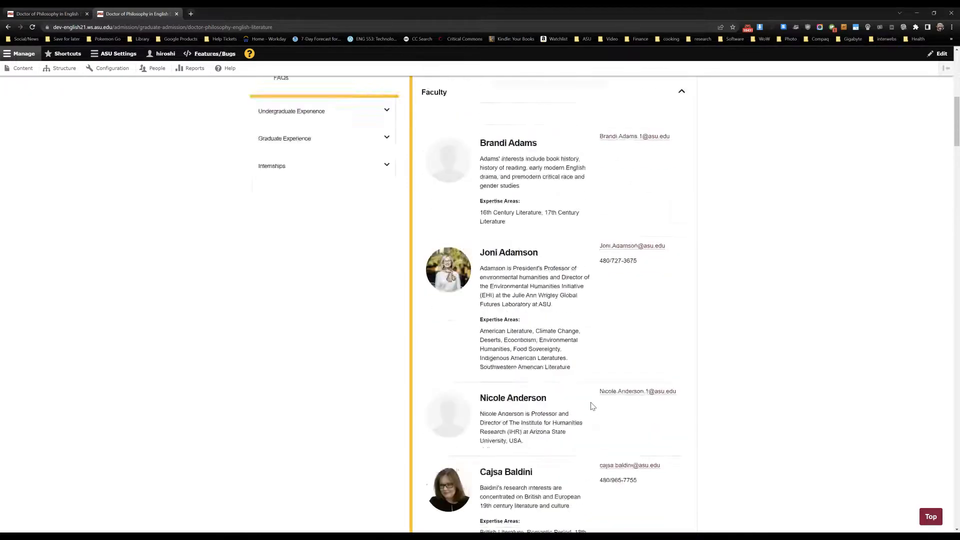
{"action": "scroll", "coordinate": [592, 405], "scroll_direction": "up", "scroll_amount": 6}
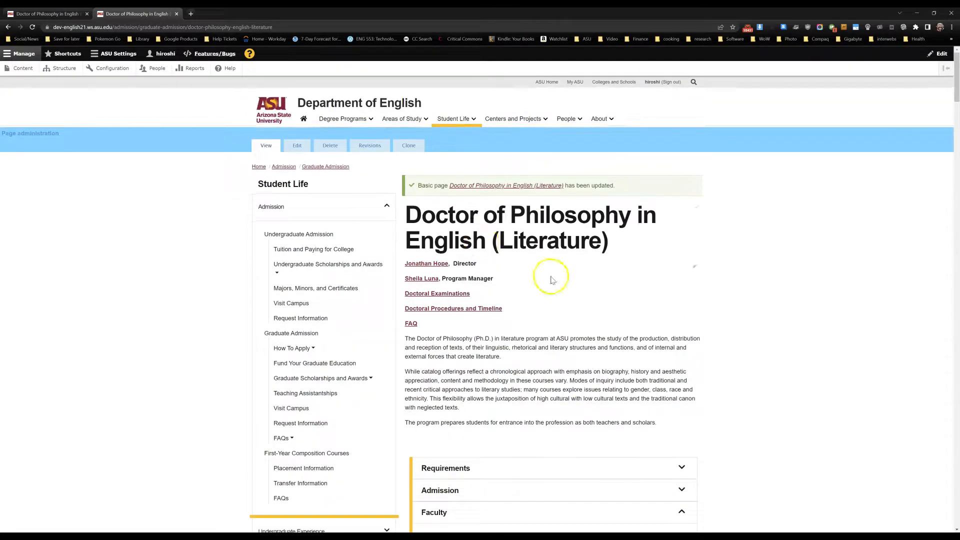
- Edit the page to set the Faculty section's iSearch Department element to Circle View, and save it
{"action": "left_click", "coordinate": [302, 150]}
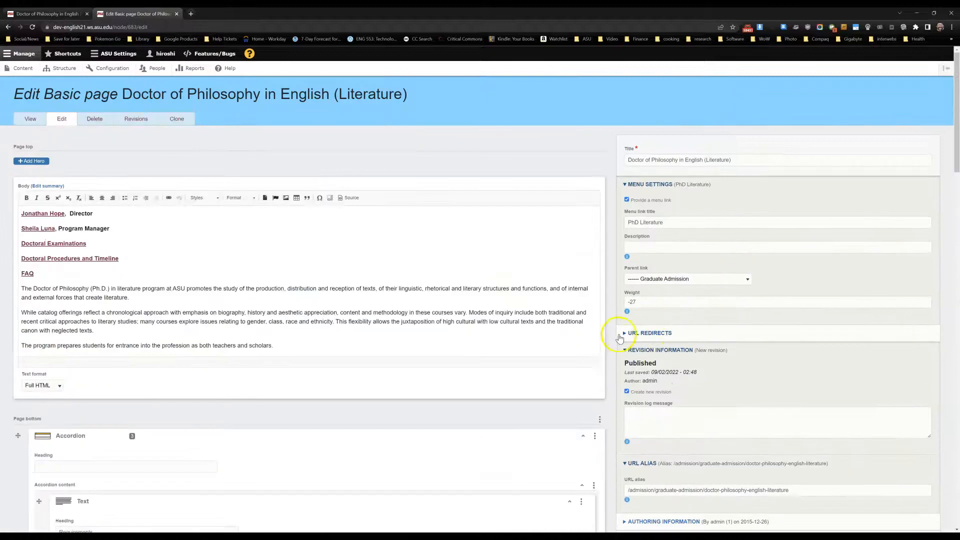
{"action": "scroll", "coordinate": [604, 354], "scroll_direction": "down", "scroll_amount": 4}
{"action": "scroll", "coordinate": [604, 353], "scroll_direction": "down", "scroll_amount": 15}
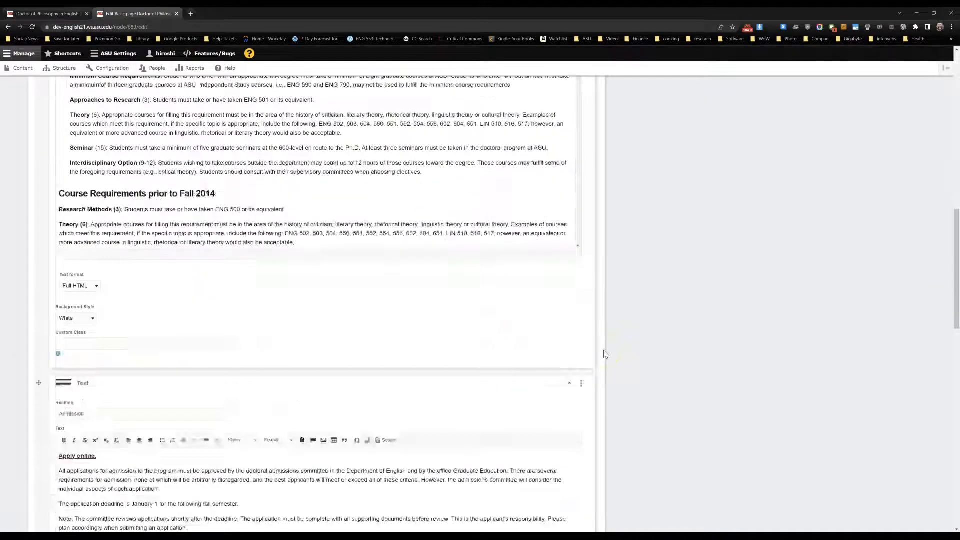
{"action": "scroll", "coordinate": [604, 354], "scroll_direction": "down", "scroll_amount": 1}
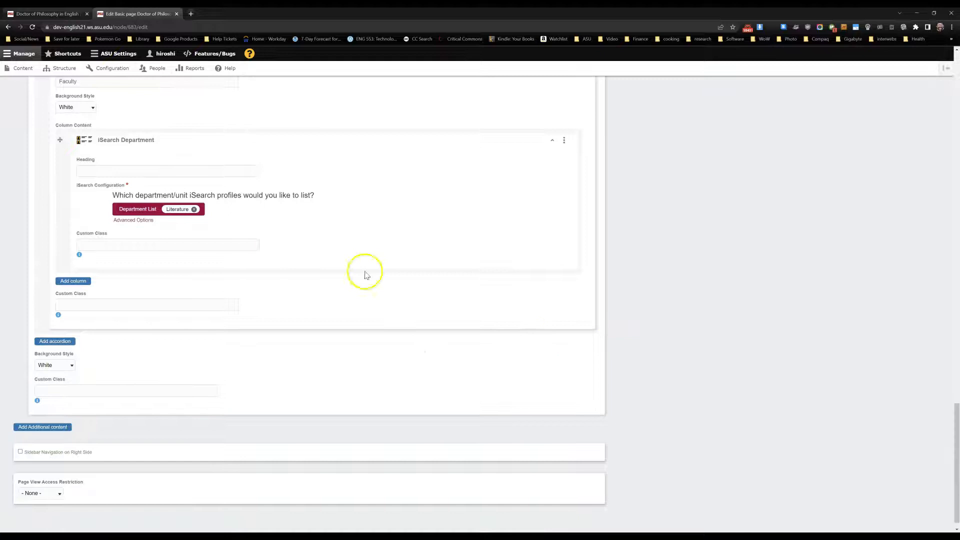
{"action": "left_click", "coordinate": [130, 221]}
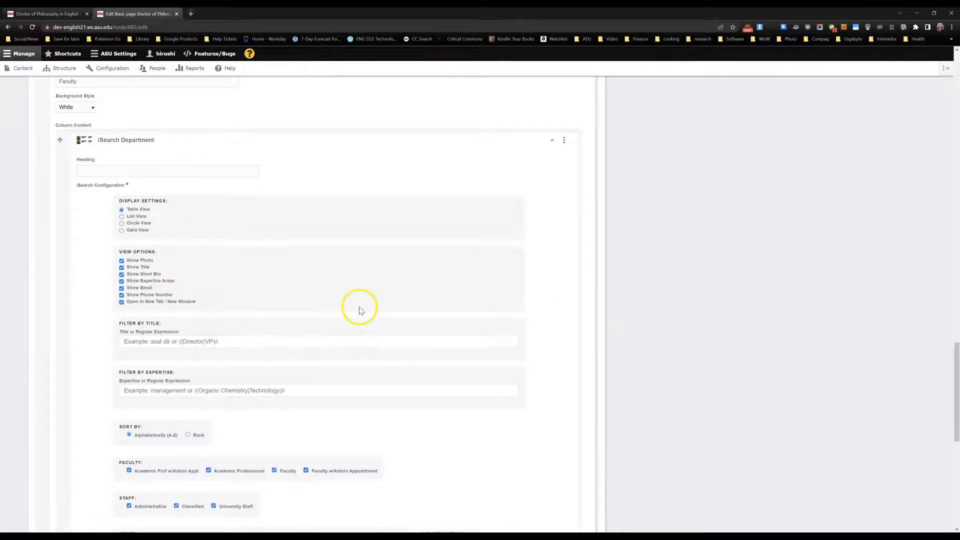
{"action": "left_click", "coordinate": [130, 223]}
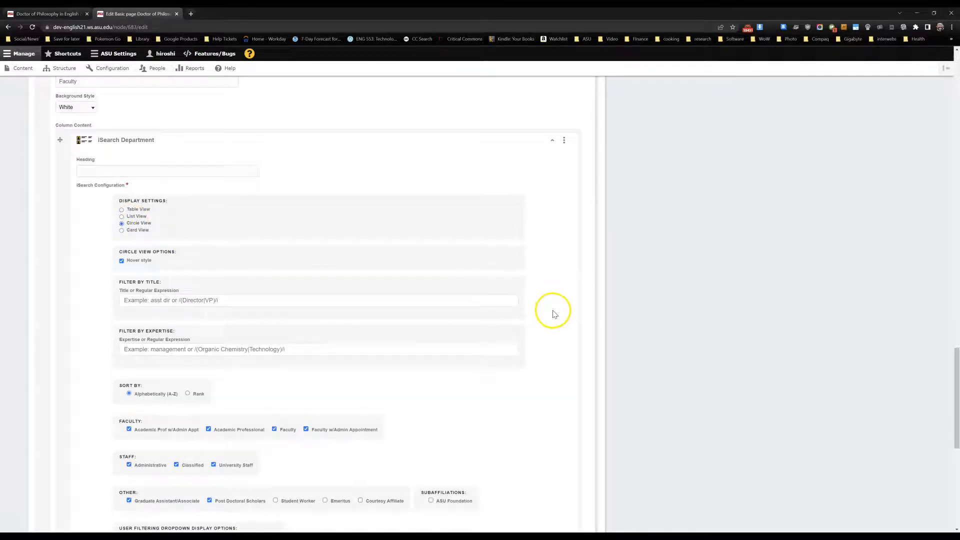
{"action": "scroll", "coordinate": [553, 314], "scroll_direction": "down", "scroll_amount": 3}
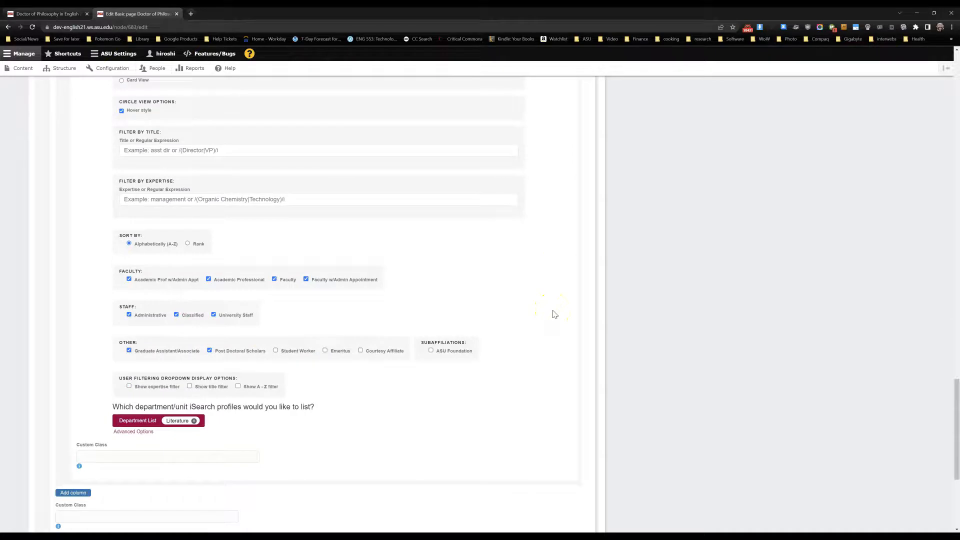
{"action": "scroll", "coordinate": [621, 313], "scroll_direction": "up", "scroll_amount": 20}
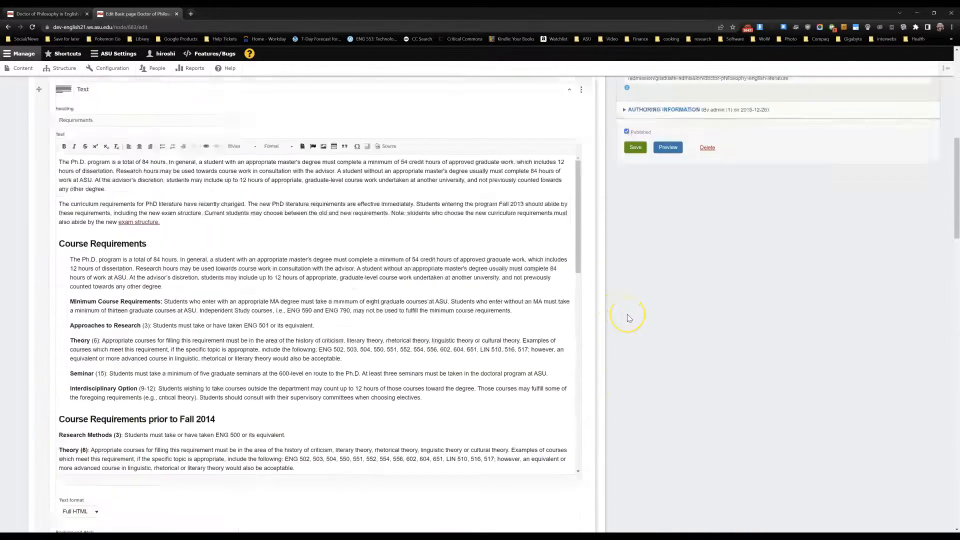
{"action": "scroll", "coordinate": [627, 314], "scroll_direction": "up", "scroll_amount": 3}
{"action": "left_click", "coordinate": [634, 333]}
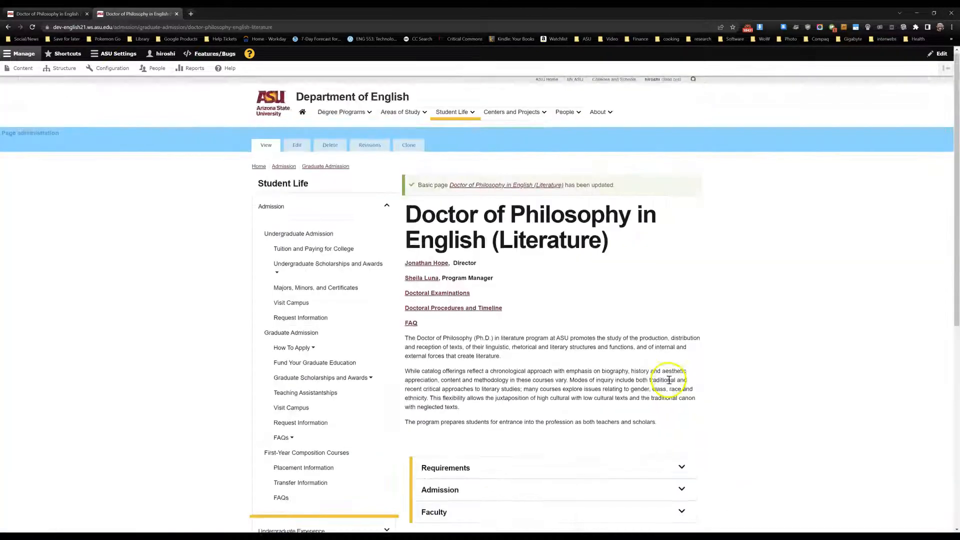
- Expand the Faculty section on the saved page and examine the circle portraits and the names they reveal
{"action": "scroll", "coordinate": [669, 380], "scroll_direction": "down", "scroll_amount": 3}
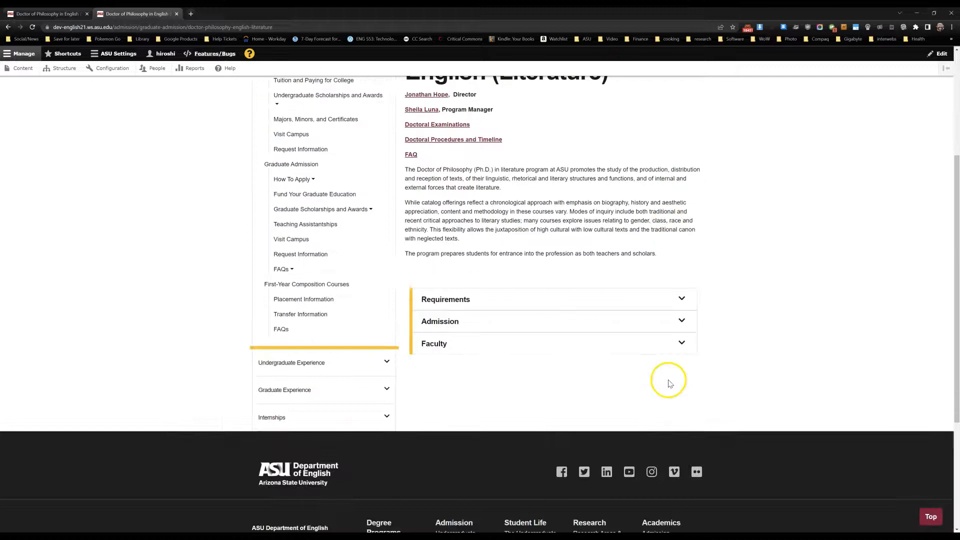
{"action": "left_click", "coordinate": [663, 349]}
{"action": "scroll", "coordinate": [733, 372], "scroll_direction": "down", "scroll_amount": 3}
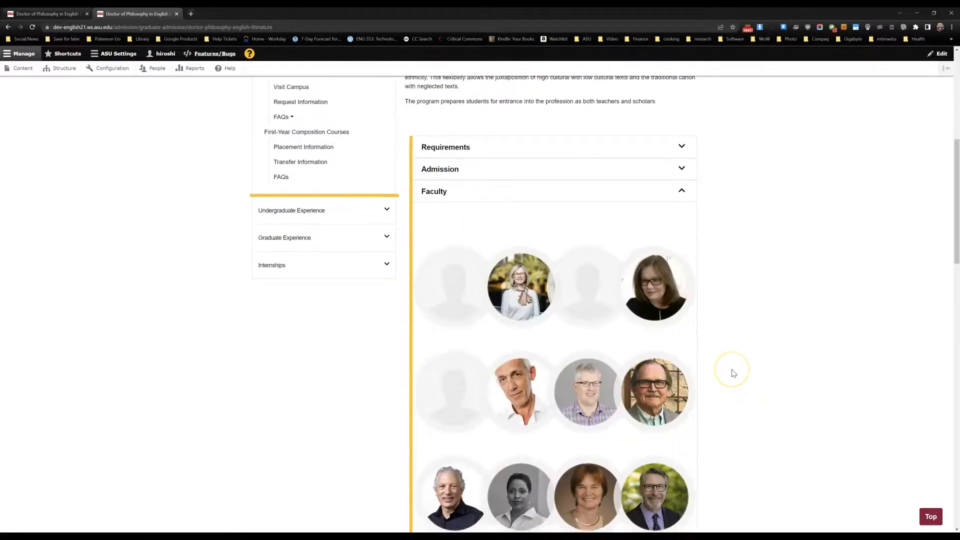
{"action": "scroll", "coordinate": [733, 372], "scroll_direction": "down", "scroll_amount": 3}
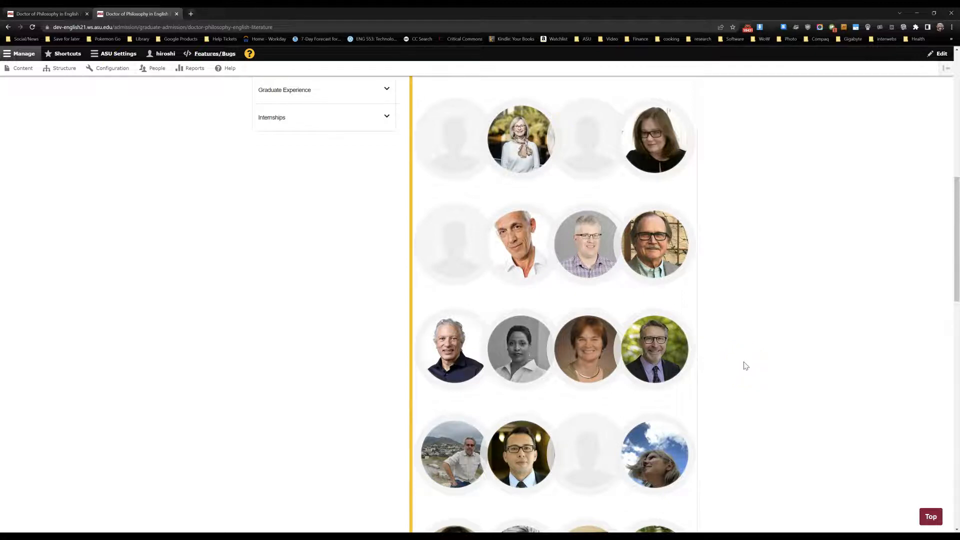
{"action": "mouse_move", "coordinate": [583, 139]}
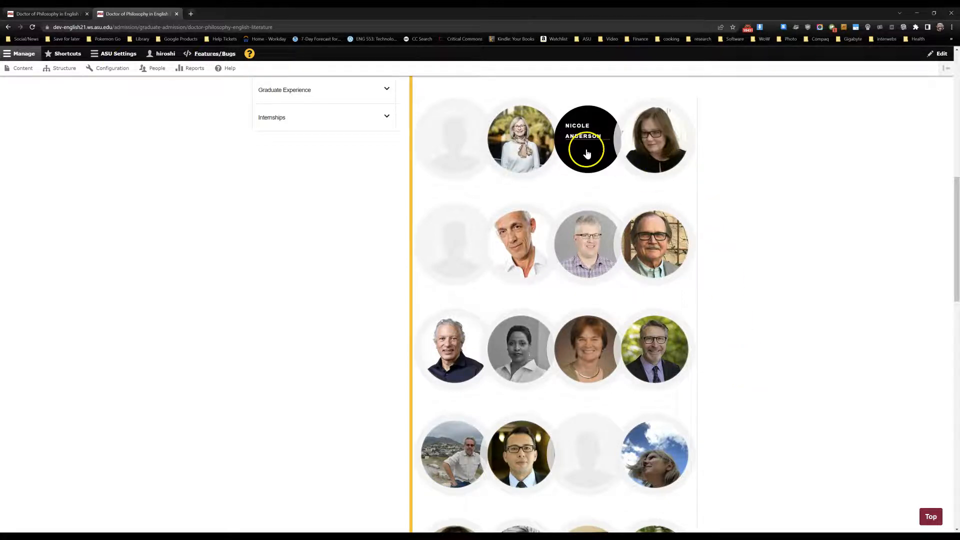
{"action": "mouse_move", "coordinate": [452, 140]}
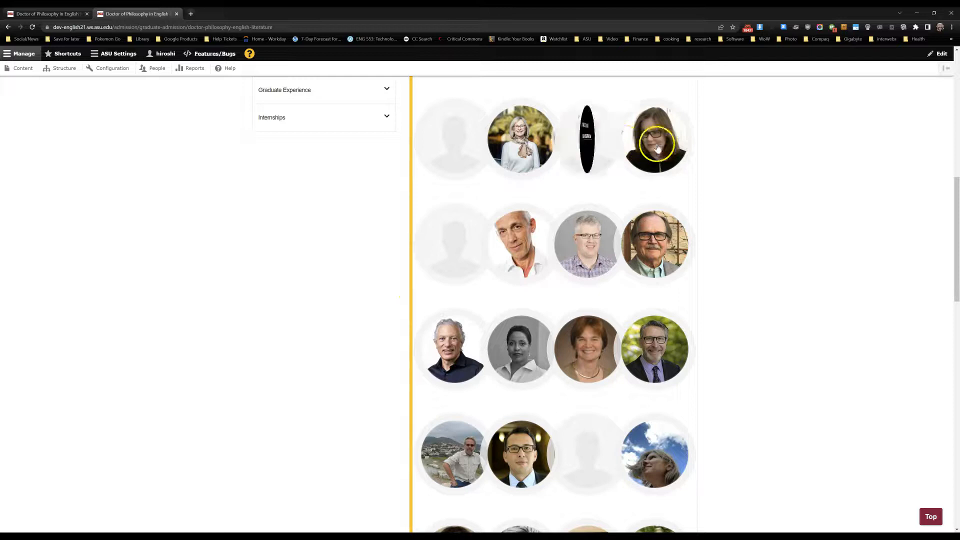
{"action": "mouse_move", "coordinate": [653, 245]}
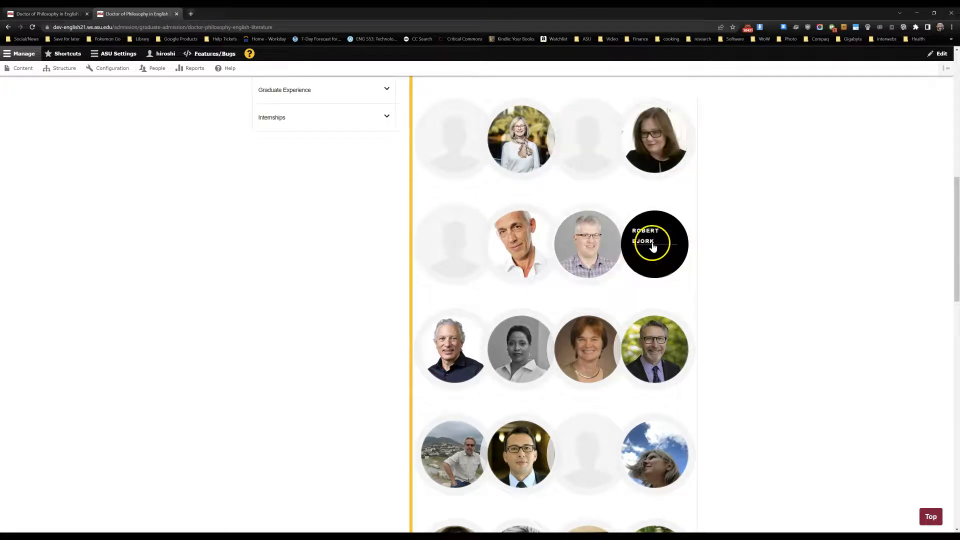
{"action": "mouse_move", "coordinate": [584, 249]}
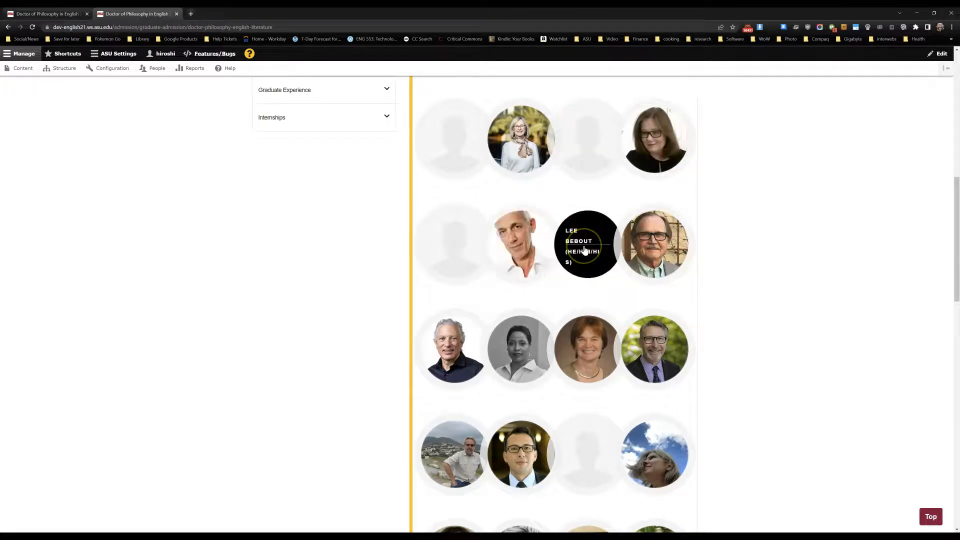
{"action": "scroll", "coordinate": [584, 251], "scroll_direction": "down", "scroll_amount": 2}
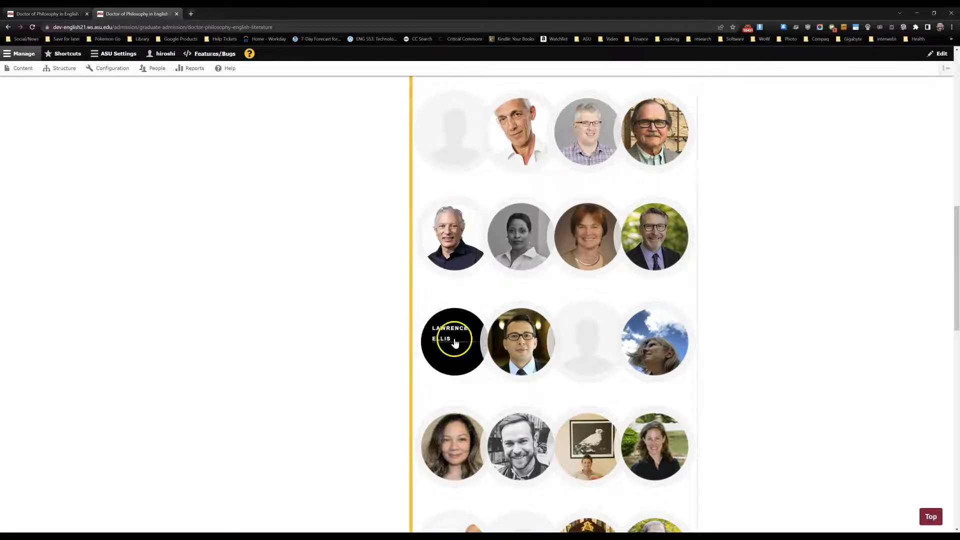
{"action": "scroll", "coordinate": [569, 351], "scroll_direction": "down", "scroll_amount": 1}
{"action": "scroll", "coordinate": [568, 351], "scroll_direction": "down", "scroll_amount": 5}
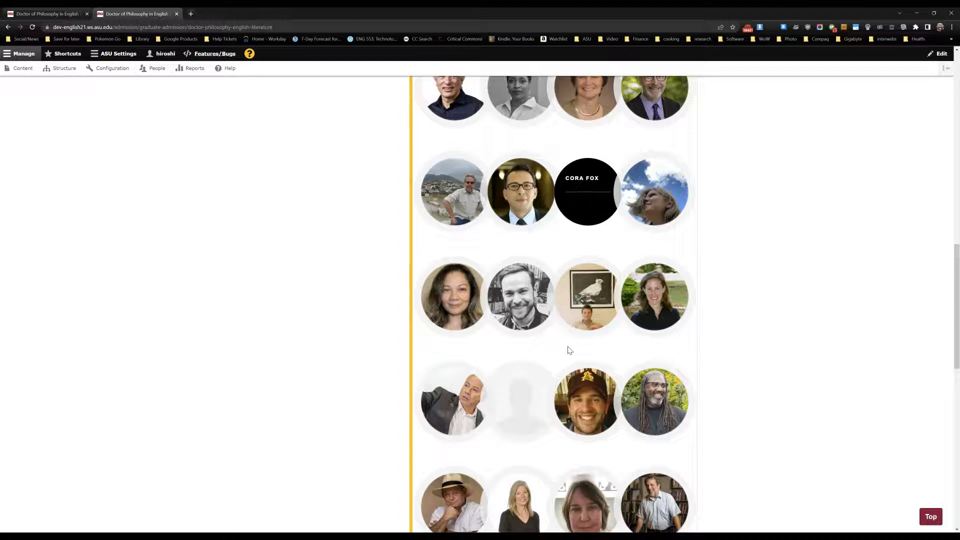
{"action": "left_click", "coordinate": [518, 302]}
{"action": "scroll", "coordinate": [517, 303], "scroll_direction": "down", "scroll_amount": 4}
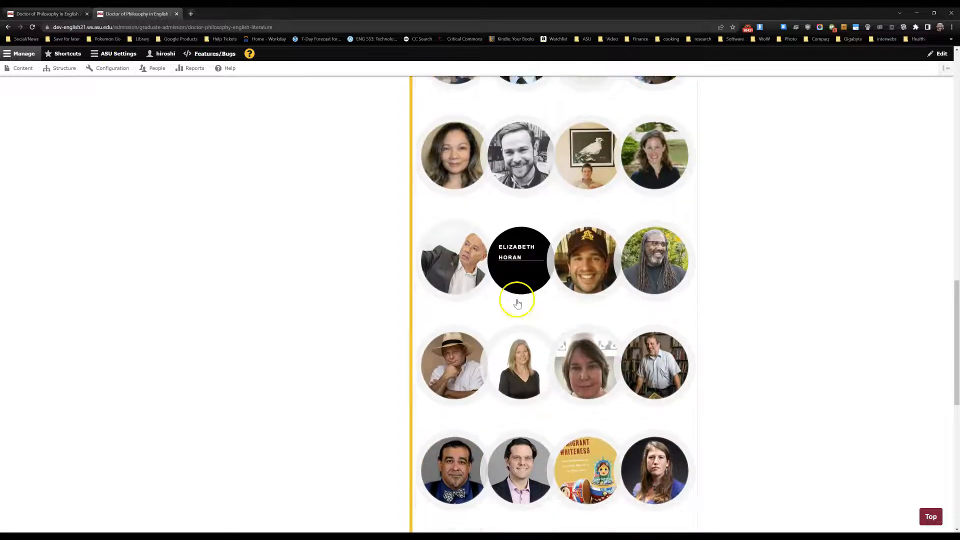
- Edit the page to set the Faculty iSearch element to Card View without phone numbers, and save it
{"action": "scroll", "coordinate": [518, 303], "scroll_direction": "up", "scroll_amount": 20}
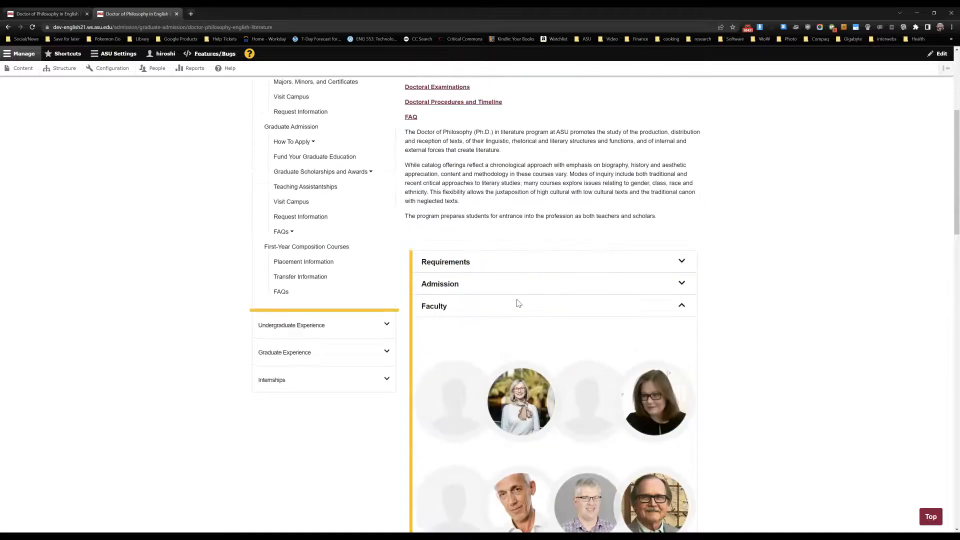
{"action": "scroll", "coordinate": [518, 302], "scroll_direction": "up", "scroll_amount": 4}
{"action": "left_click", "coordinate": [299, 145]}
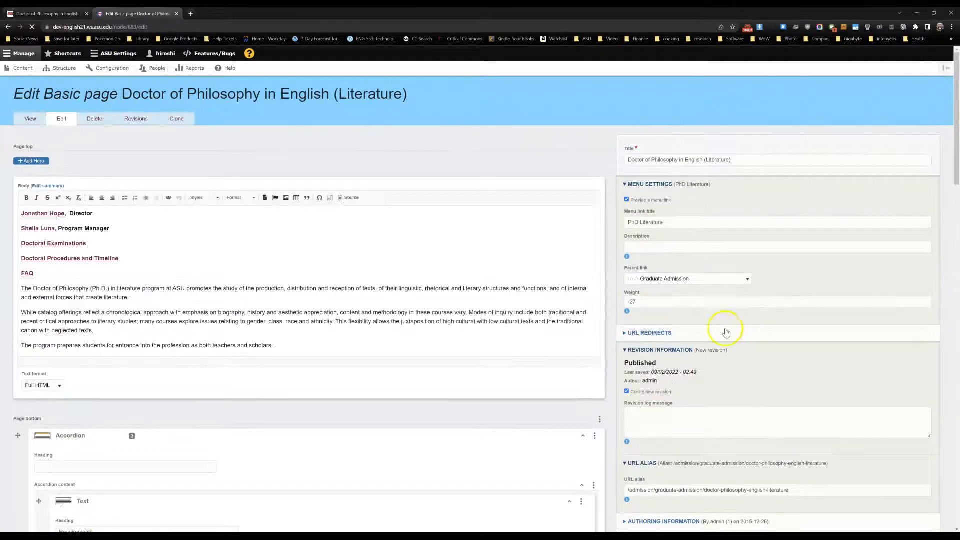
{"action": "scroll", "coordinate": [627, 360], "scroll_direction": "down", "scroll_amount": 20}
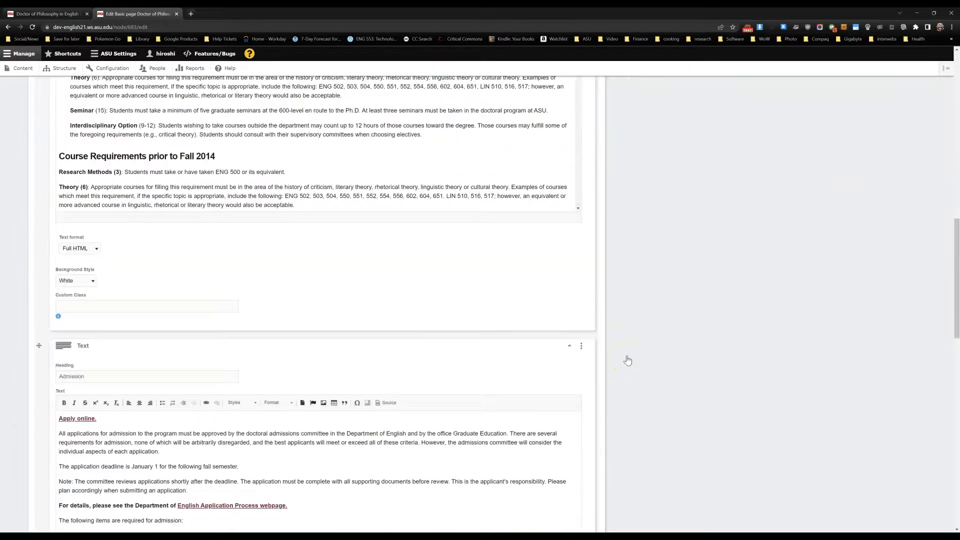
{"action": "scroll", "coordinate": [628, 360], "scroll_direction": "down", "scroll_amount": 6}
{"action": "left_click", "coordinate": [143, 220]}
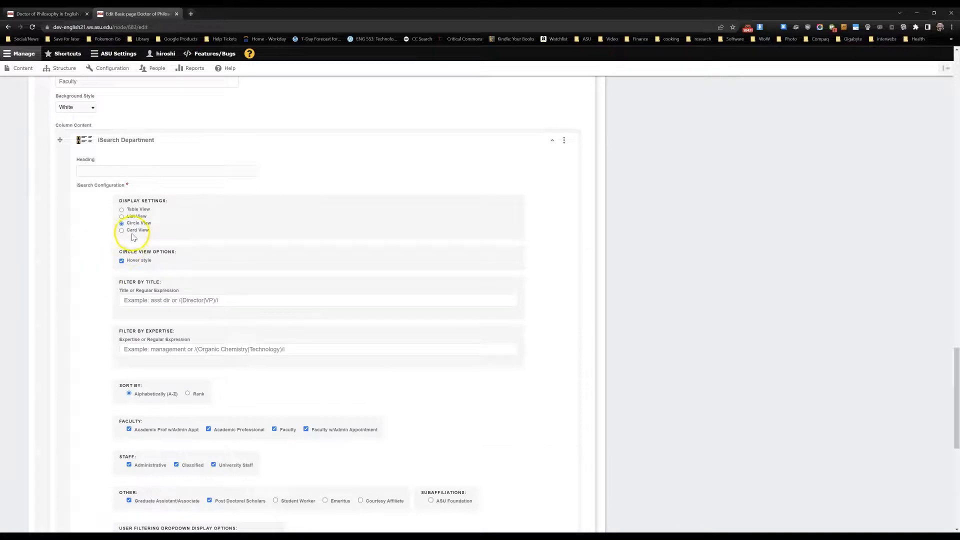
{"action": "left_click", "coordinate": [132, 230]}
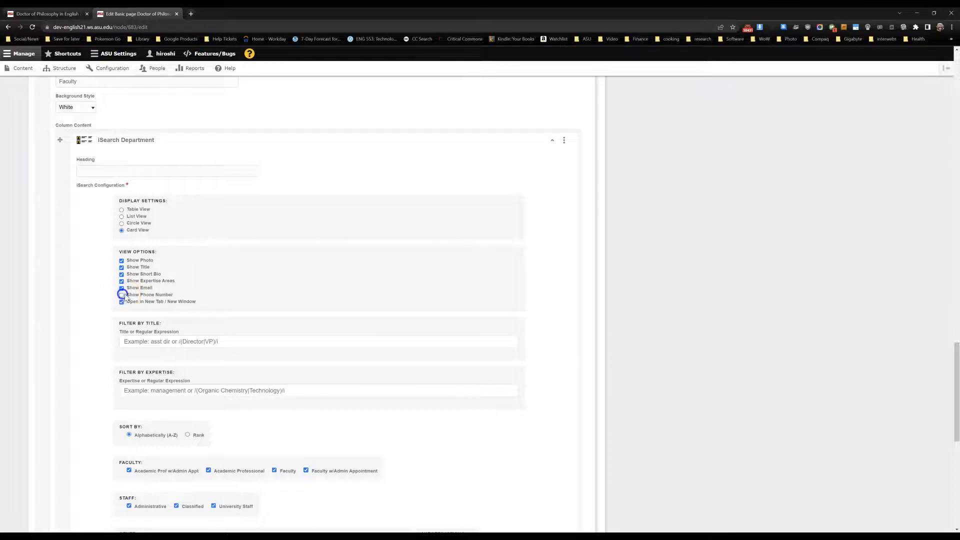
{"action": "scroll", "coordinate": [547, 311], "scroll_direction": "up", "scroll_amount": 15}
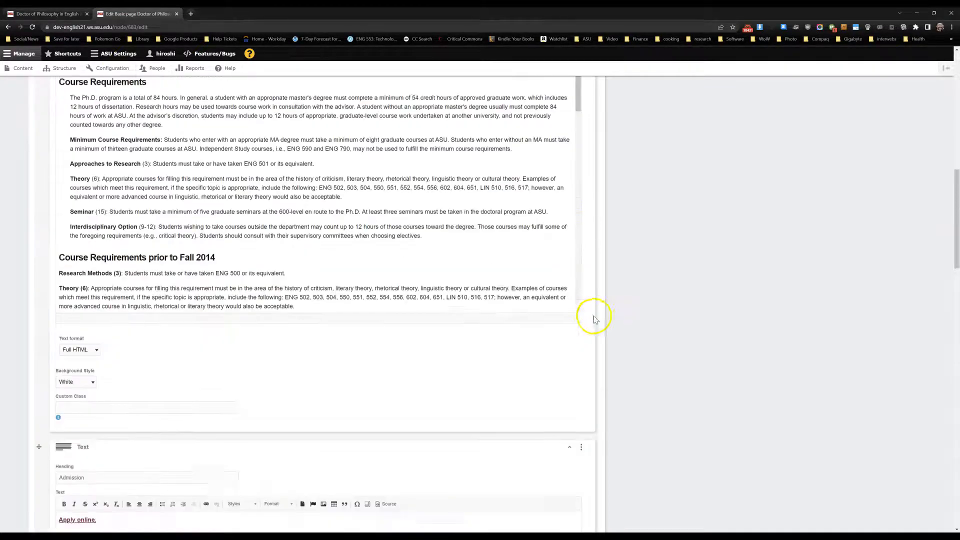
{"action": "scroll", "coordinate": [595, 319], "scroll_direction": "up", "scroll_amount": 4}
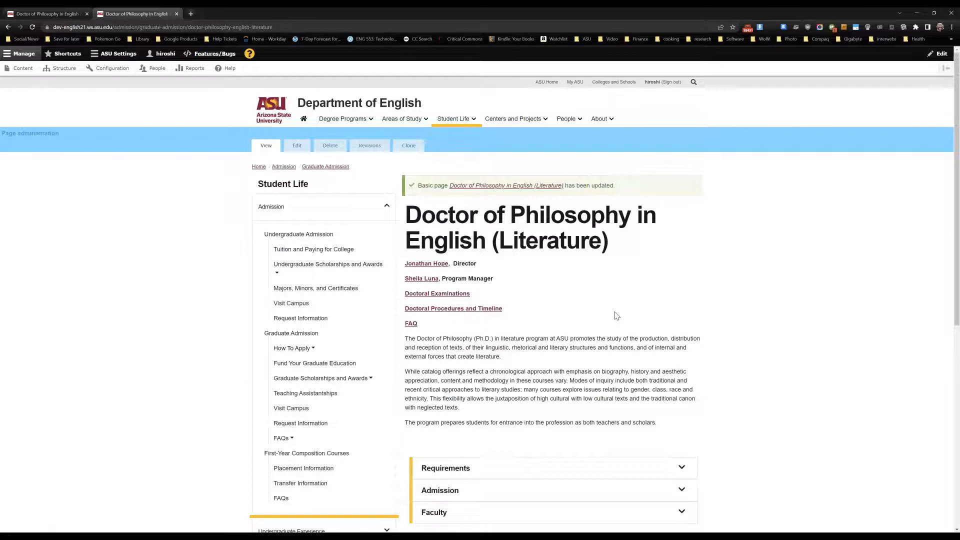
- Expand the Faculty section on the saved page and examine the layout of the faculty cards
{"action": "scroll", "coordinate": [616, 315], "scroll_direction": "down", "scroll_amount": 4}
{"action": "left_click", "coordinate": [621, 314]}
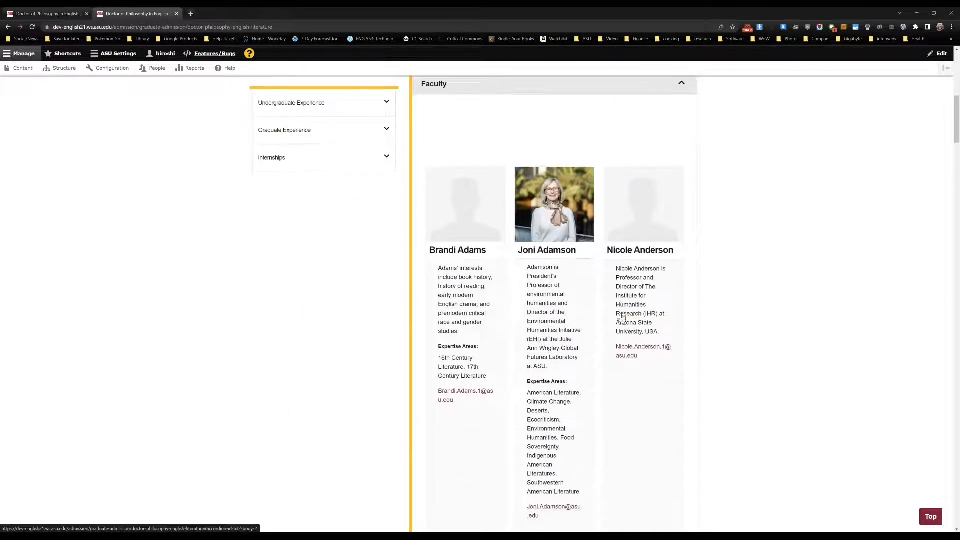
{"action": "left_click", "coordinate": [638, 334]}
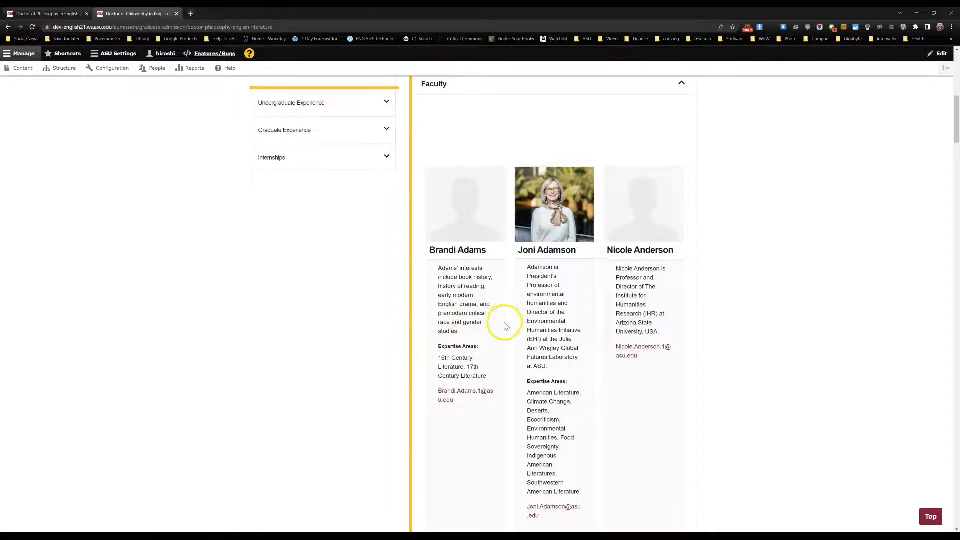
{"action": "scroll", "coordinate": [505, 320], "scroll_direction": "down", "scroll_amount": 3}
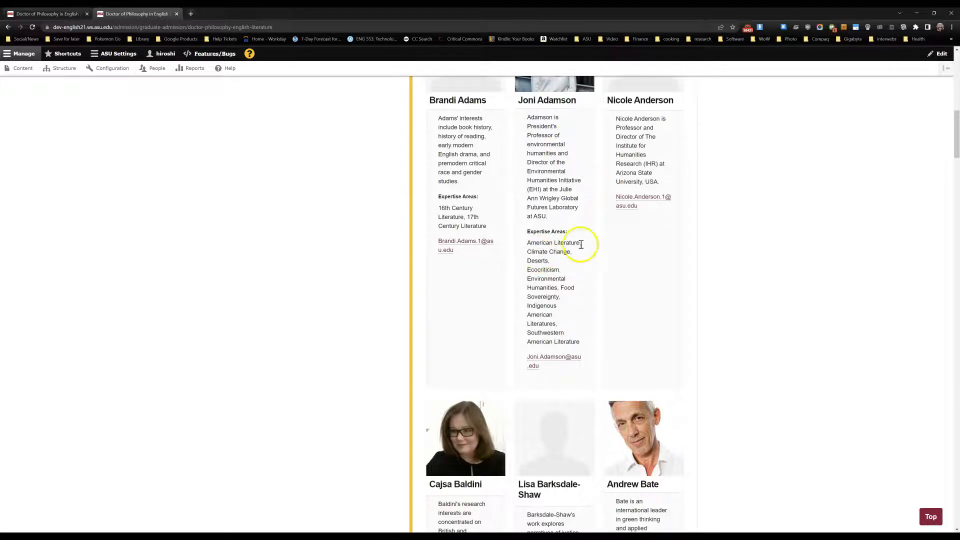
{"action": "scroll", "coordinate": [632, 283], "scroll_direction": "down", "scroll_amount": 7}
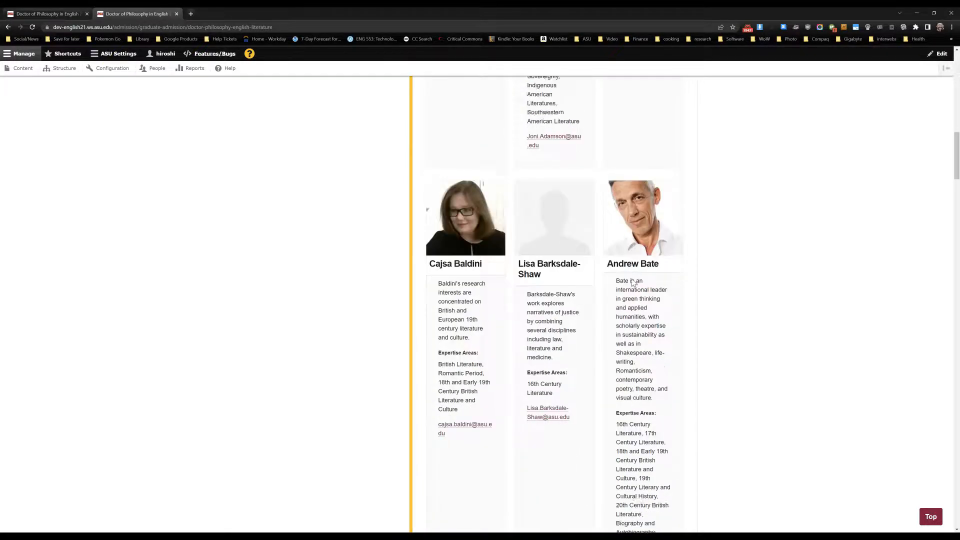
- Examine the faculty cards' biographies, expertise areas and e-mail links, and compare the card showing a job title with its neighbours
{"action": "scroll", "coordinate": [633, 279], "scroll_direction": "down", "scroll_amount": 2}
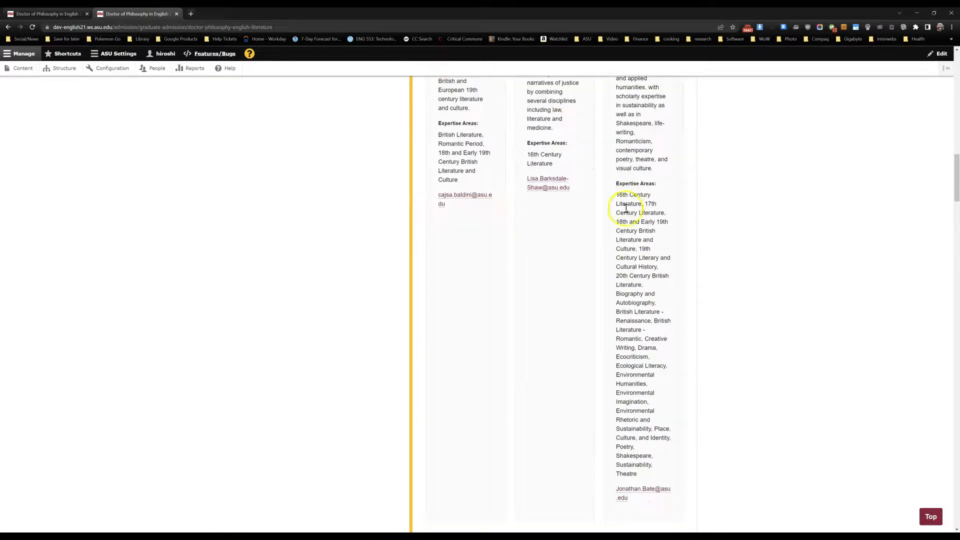
{"action": "scroll", "coordinate": [632, 386], "scroll_direction": "down", "scroll_amount": 2}
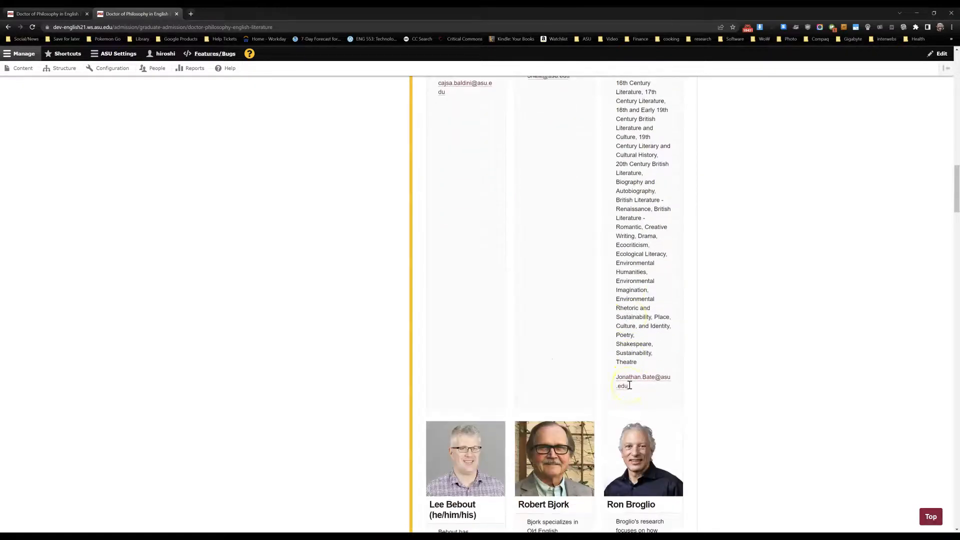
{"action": "scroll", "coordinate": [630, 388], "scroll_direction": "up", "scroll_amount": 5}
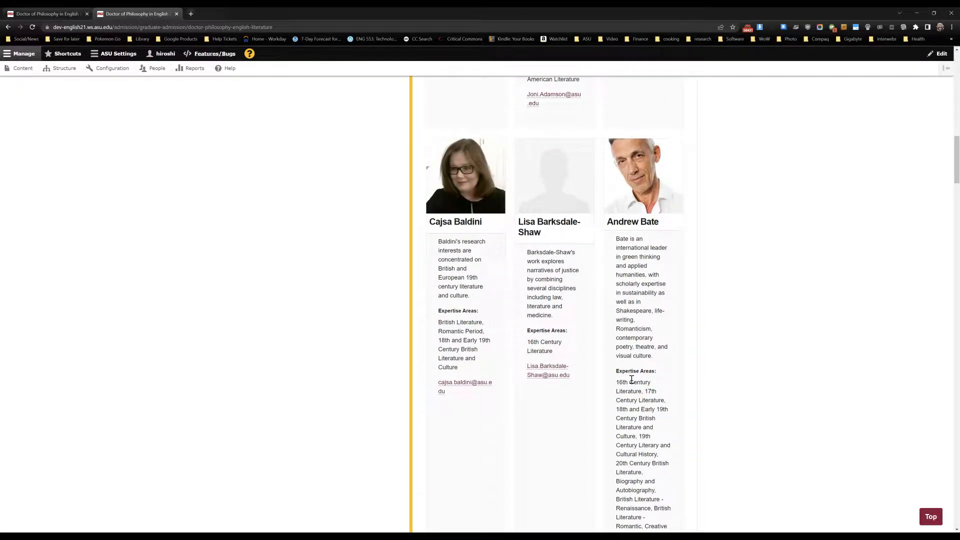
{"action": "scroll", "coordinate": [631, 380], "scroll_direction": "down", "scroll_amount": 5}
{"action": "scroll", "coordinate": [632, 380], "scroll_direction": "down", "scroll_amount": 8}
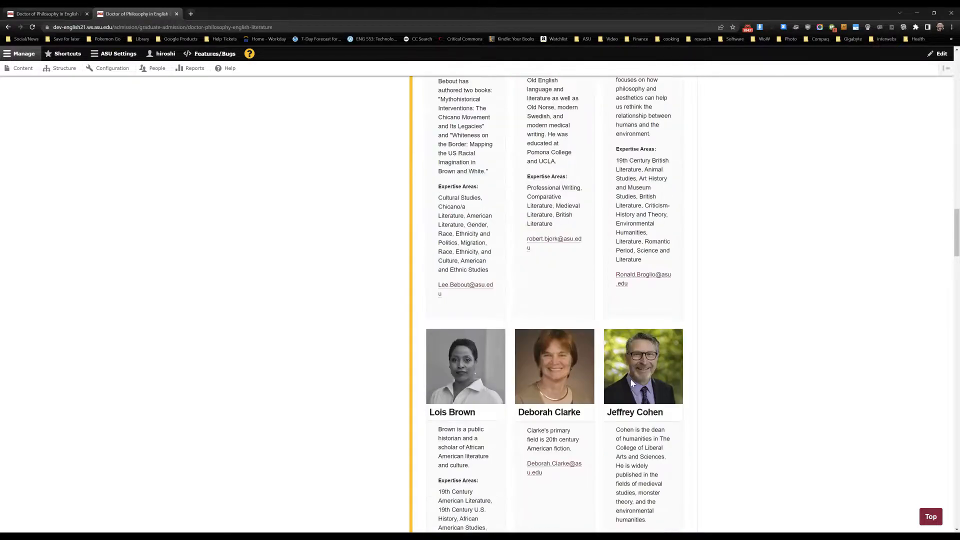
{"action": "scroll", "coordinate": [631, 380], "scroll_direction": "down", "scroll_amount": 6}
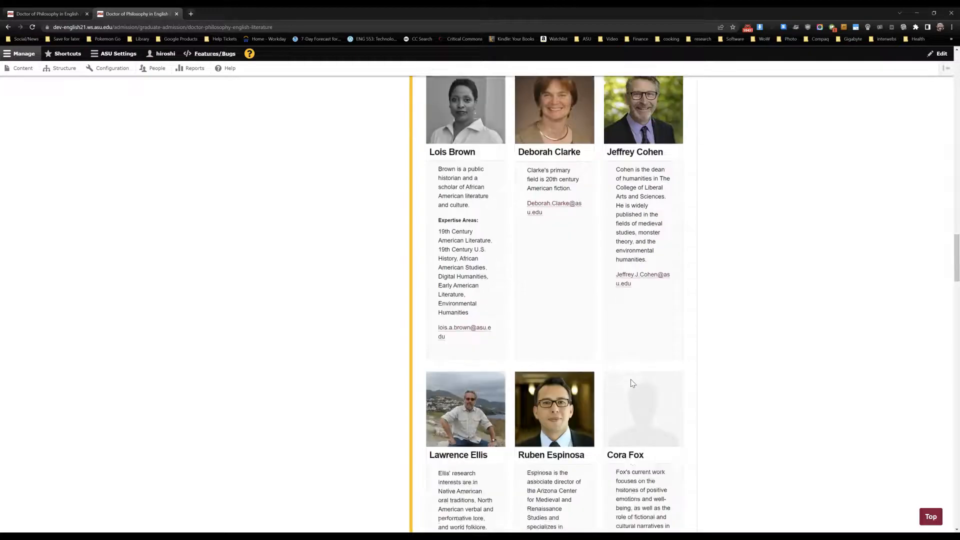
{"action": "scroll", "coordinate": [632, 381], "scroll_direction": "down", "scroll_amount": 10}
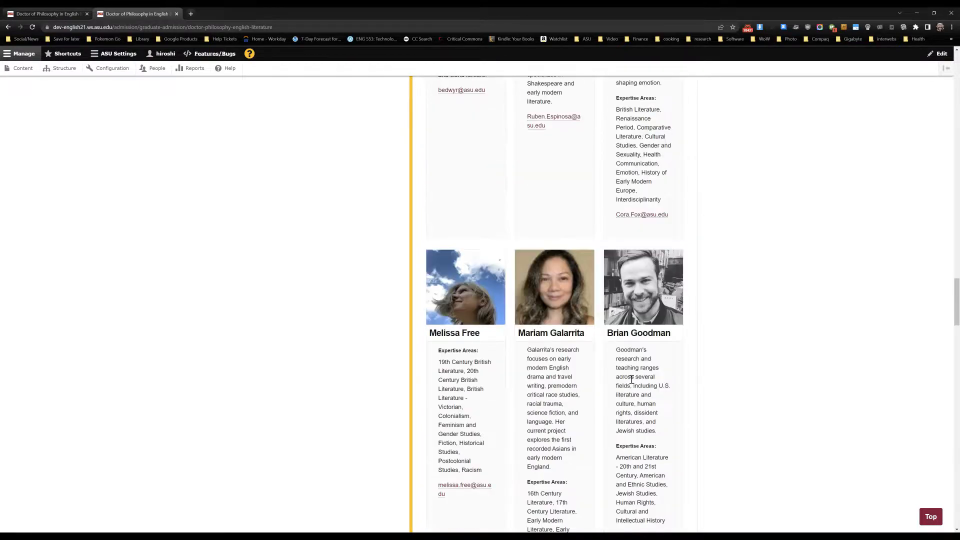
{"action": "scroll", "coordinate": [632, 379], "scroll_direction": "down", "scroll_amount": 3}
{"action": "scroll", "coordinate": [632, 381], "scroll_direction": "down", "scroll_amount": 4}
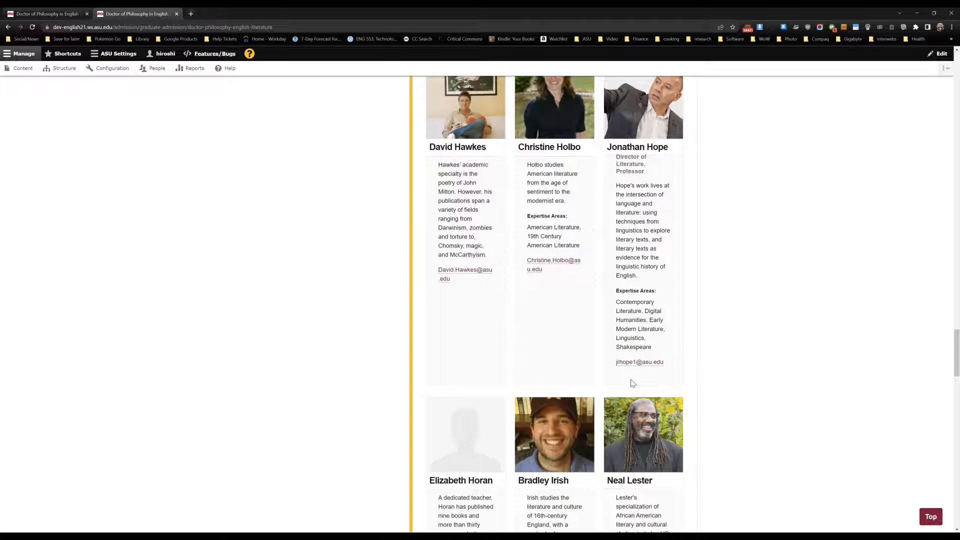
{"action": "scroll", "coordinate": [437, 332], "scroll_direction": "down", "scroll_amount": 4}
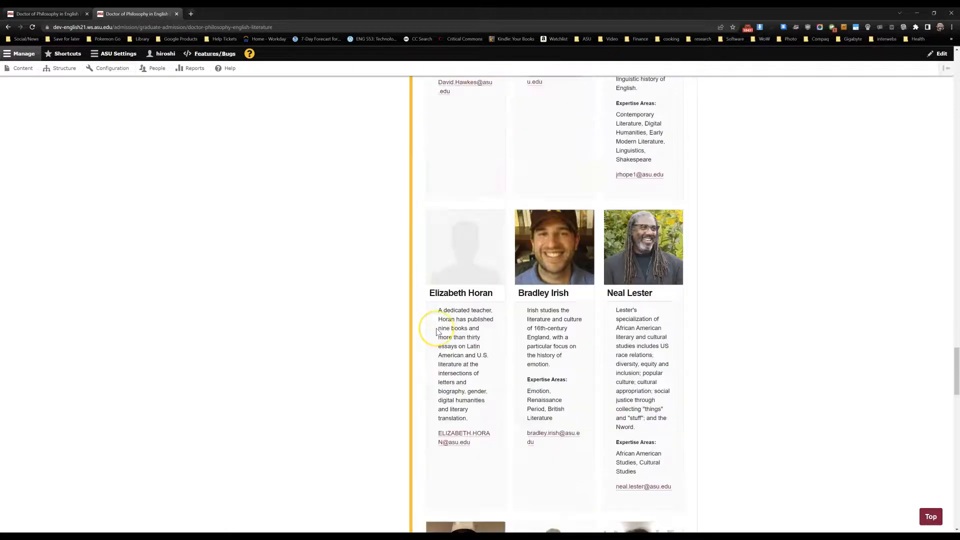
{"action": "scroll", "coordinate": [436, 332], "scroll_direction": "up", "scroll_amount": 6}
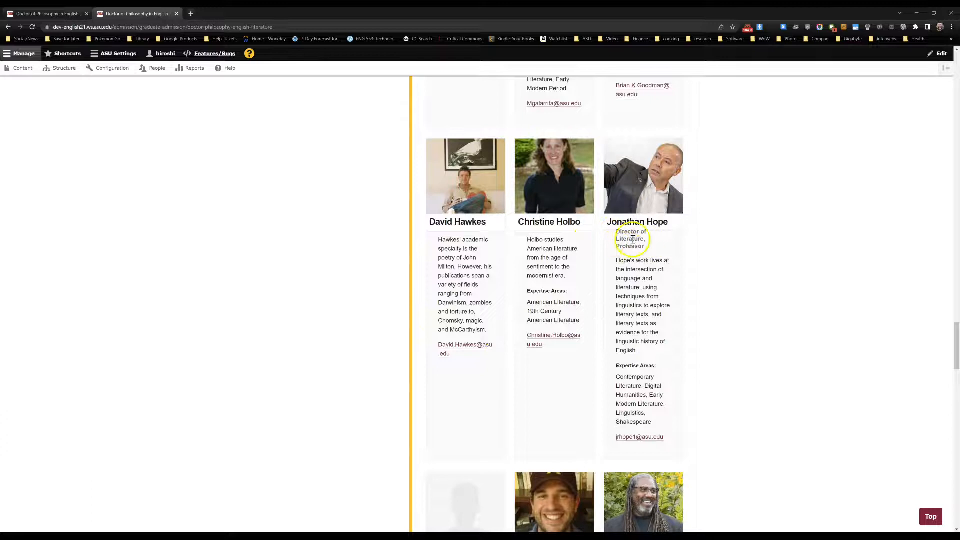
{"action": "scroll", "coordinate": [531, 240], "scroll_direction": "up", "scroll_amount": 1}
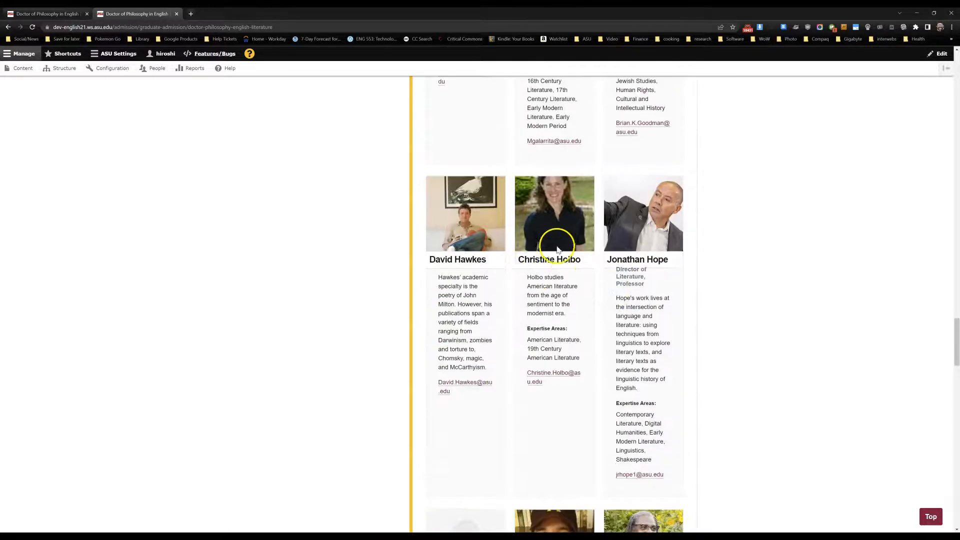
- Edit the page to set the Faculty section's iSearch Department element to Table View, and save it
{"action": "scroll", "coordinate": [457, 285], "scroll_direction": "up", "scroll_amount": 5}
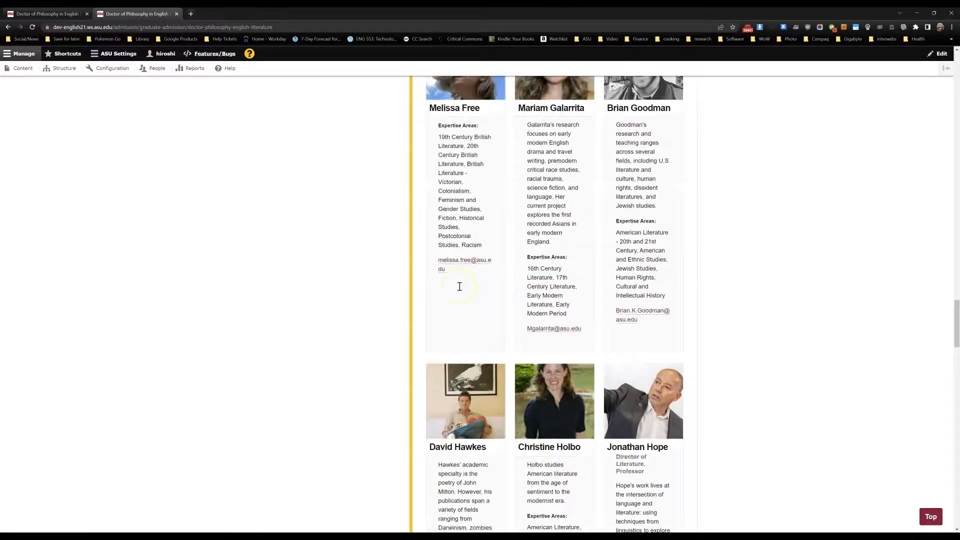
{"action": "scroll", "coordinate": [459, 286], "scroll_direction": "up", "scroll_amount": 14}
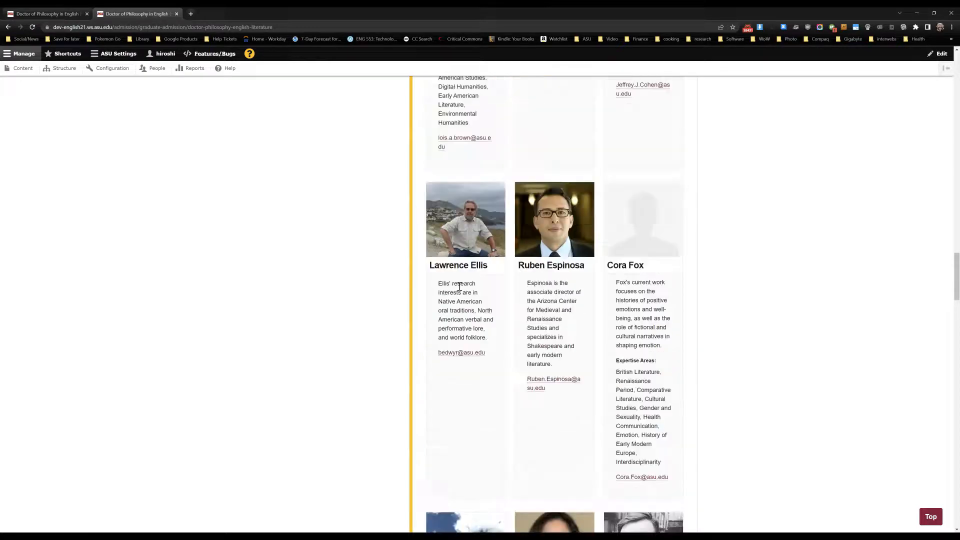
{"action": "scroll", "coordinate": [459, 287], "scroll_direction": "up", "scroll_amount": 16}
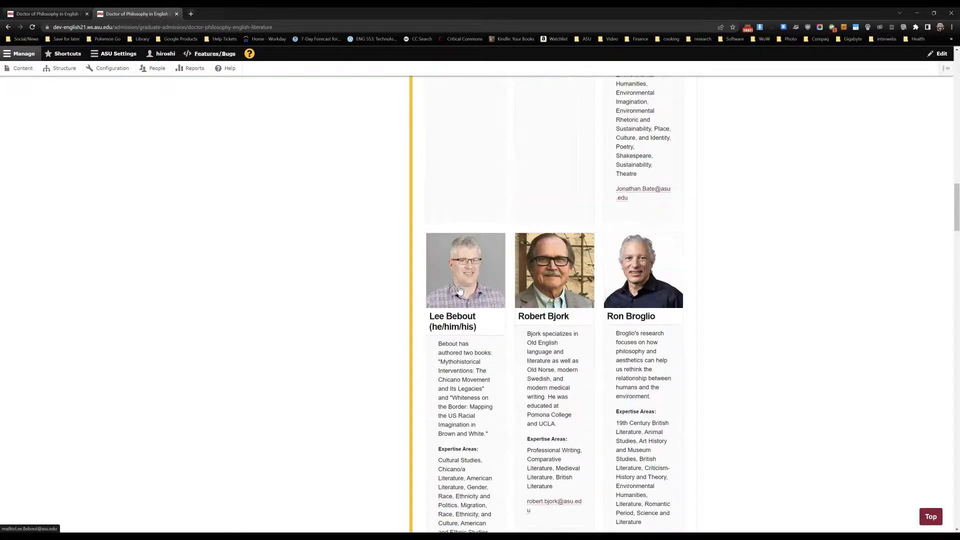
{"action": "scroll", "coordinate": [461, 290], "scroll_direction": "up", "scroll_amount": 15}
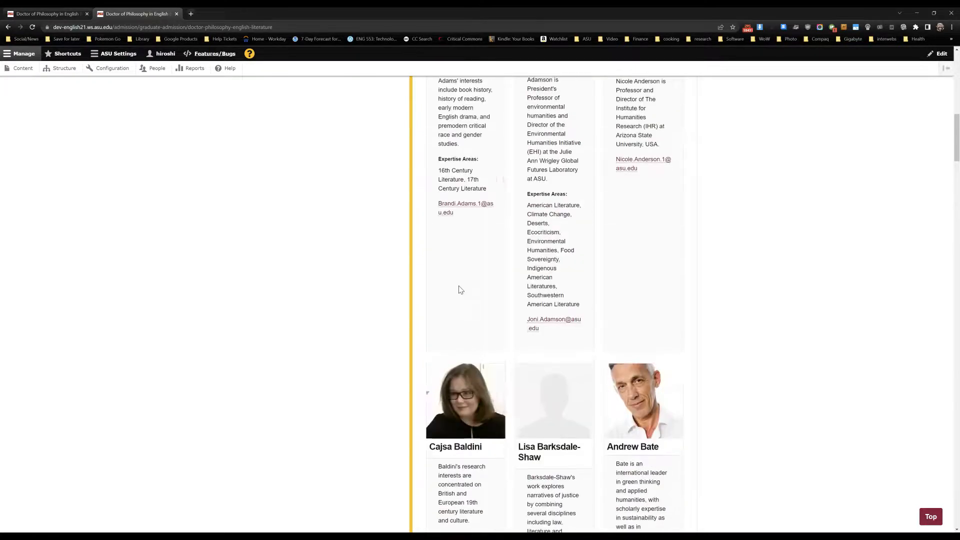
{"action": "scroll", "coordinate": [482, 286], "scroll_direction": "up", "scroll_amount": 4}
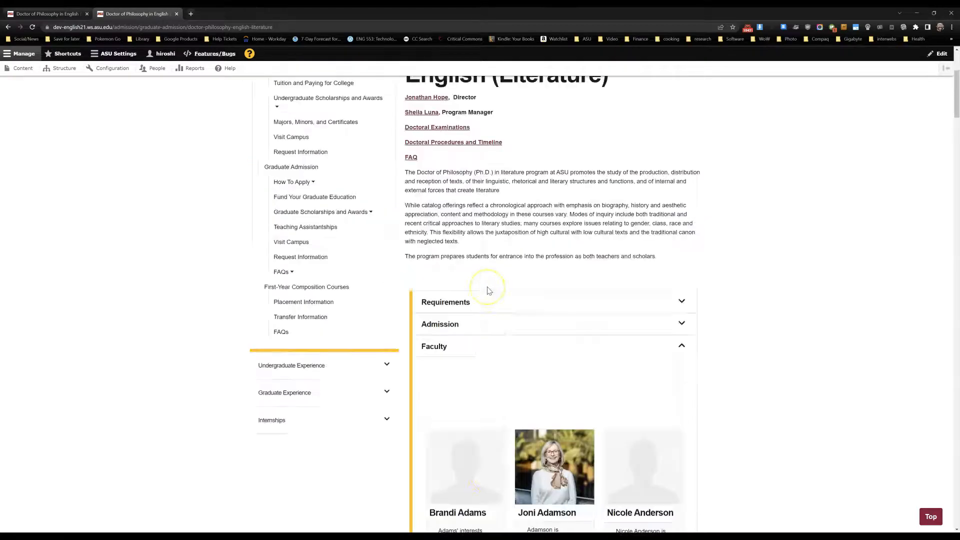
{"action": "scroll", "coordinate": [479, 272], "scroll_direction": "up", "scroll_amount": 4}
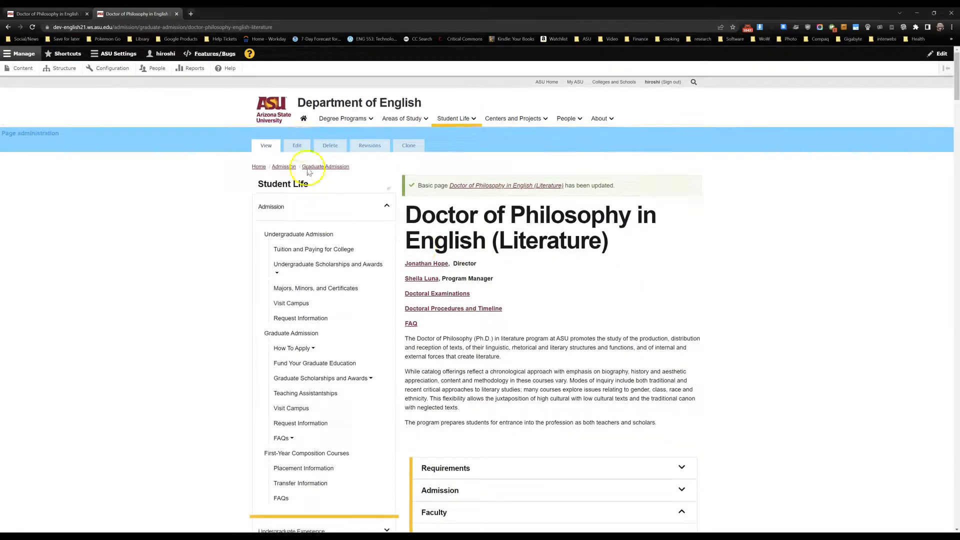
{"action": "left_click", "coordinate": [297, 146]}
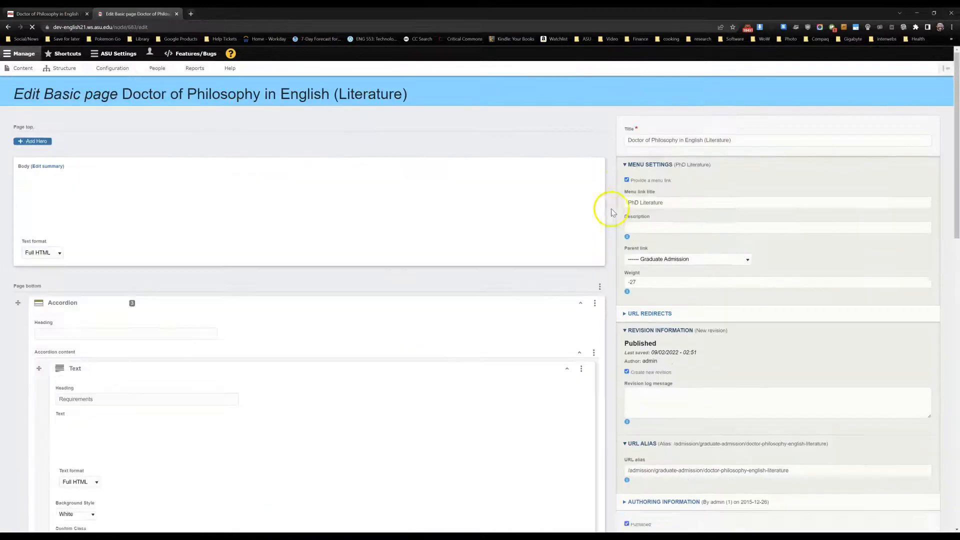
{"action": "scroll", "coordinate": [458, 336], "scroll_direction": "down", "scroll_amount": 3}
{"action": "scroll", "coordinate": [460, 335], "scroll_direction": "down", "scroll_amount": 15}
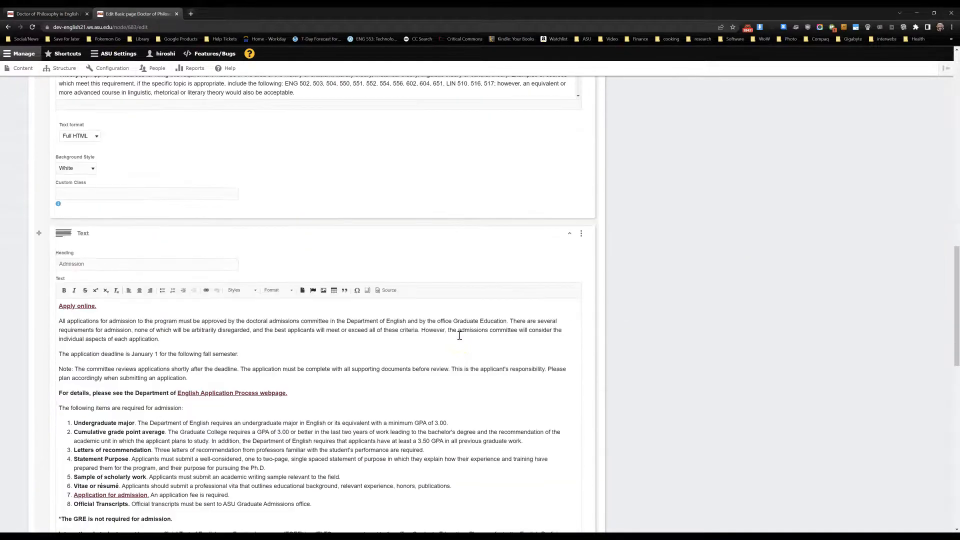
{"action": "scroll", "coordinate": [460, 336], "scroll_direction": "down", "scroll_amount": 5}
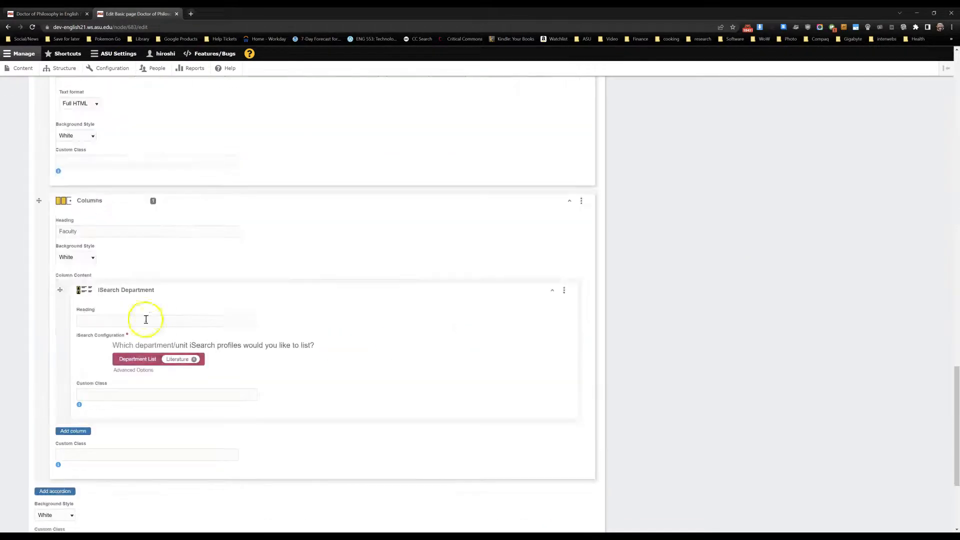
{"action": "left_click", "coordinate": [130, 370]}
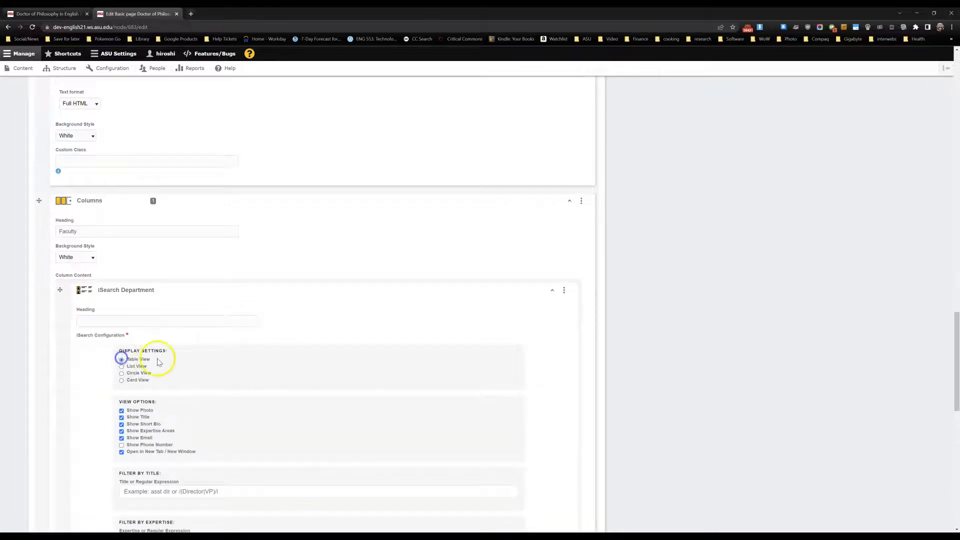
{"action": "scroll", "coordinate": [586, 294], "scroll_direction": "up", "scroll_amount": 8}
{"action": "scroll", "coordinate": [586, 295], "scroll_direction": "down", "scroll_amount": 8}
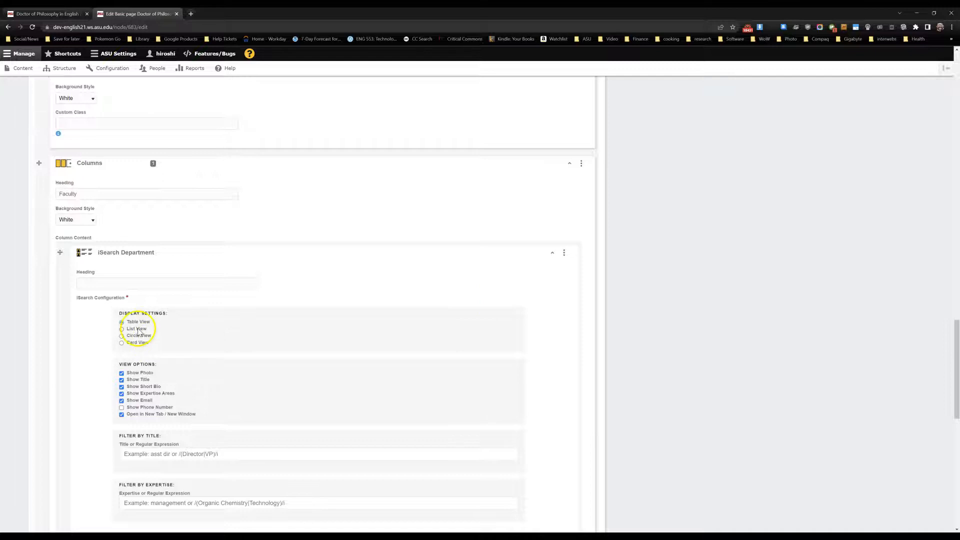
{"action": "scroll", "coordinate": [626, 317], "scroll_direction": "up", "scroll_amount": 15}
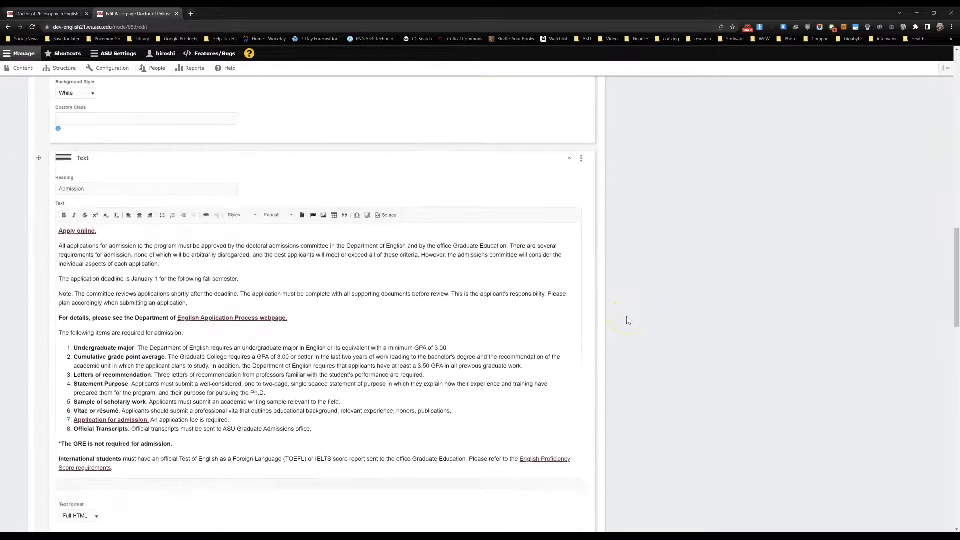
{"action": "scroll", "coordinate": [629, 320], "scroll_direction": "up", "scroll_amount": 6}
{"action": "left_click", "coordinate": [635, 260]}
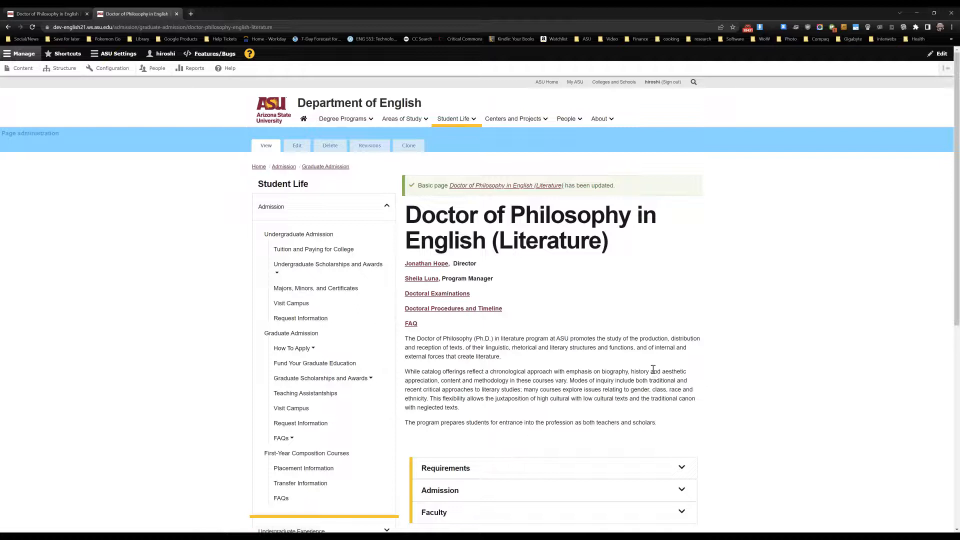
- Expand the Faculty section on the saved page and examine the row layout of portraits, names, e-mails and short biographies
{"action": "scroll", "coordinate": [652, 369], "scroll_direction": "down", "scroll_amount": 2}
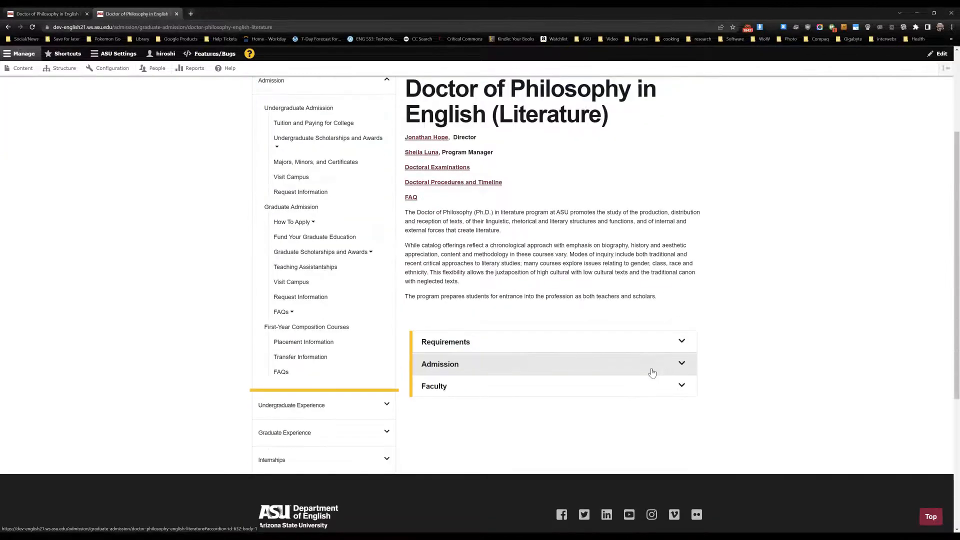
{"action": "left_click", "coordinate": [451, 391]}
{"action": "scroll", "coordinate": [453, 393], "scroll_direction": "down", "scroll_amount": 5}
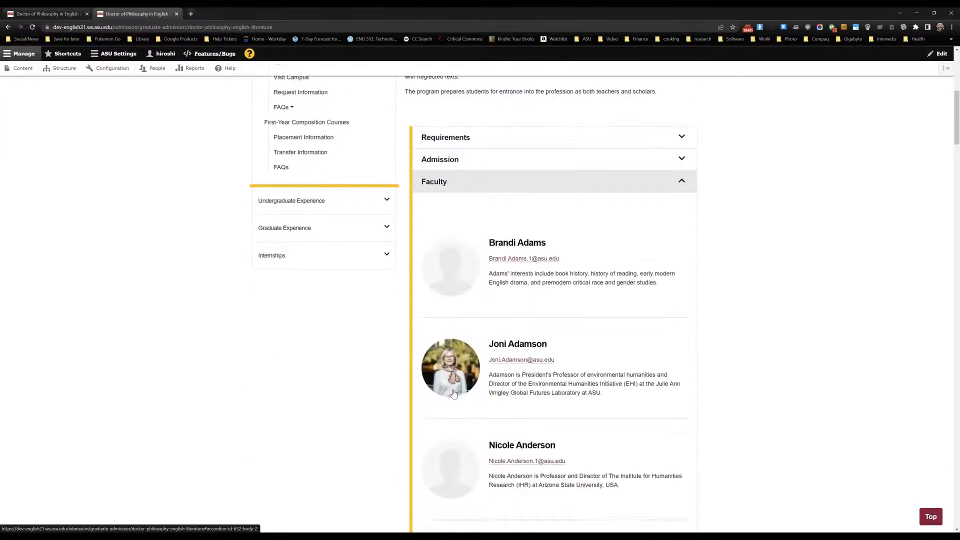
{"action": "scroll", "coordinate": [453, 394], "scroll_direction": "down", "scroll_amount": 4}
{"action": "scroll", "coordinate": [453, 394], "scroll_direction": "down", "scroll_amount": 8}
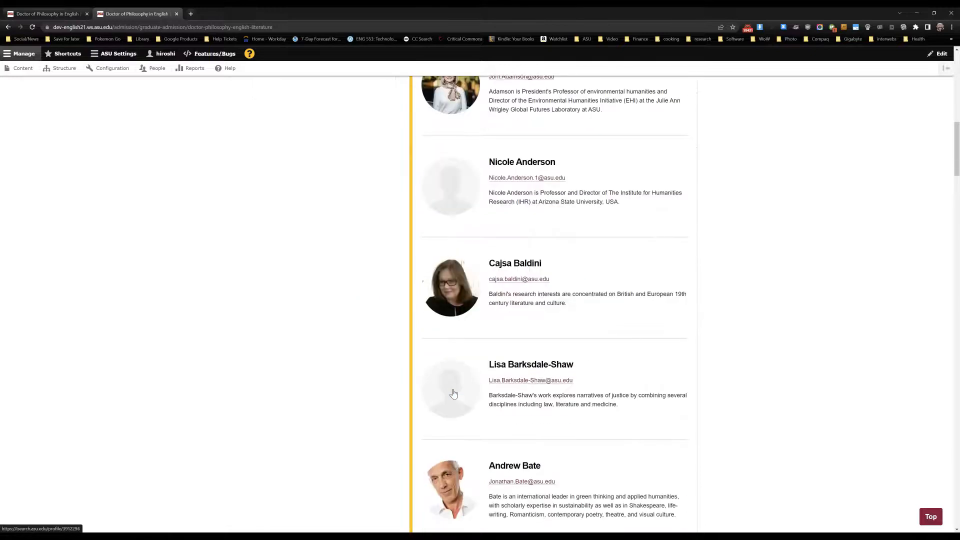
{"action": "scroll", "coordinate": [456, 393], "scroll_direction": "down", "scroll_amount": 7}
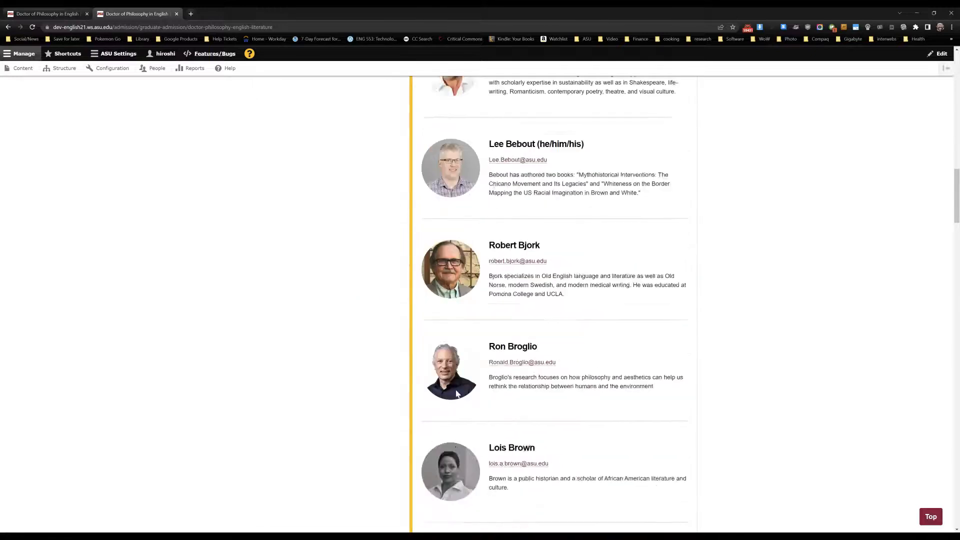
{"action": "scroll", "coordinate": [457, 393], "scroll_direction": "down", "scroll_amount": 11}
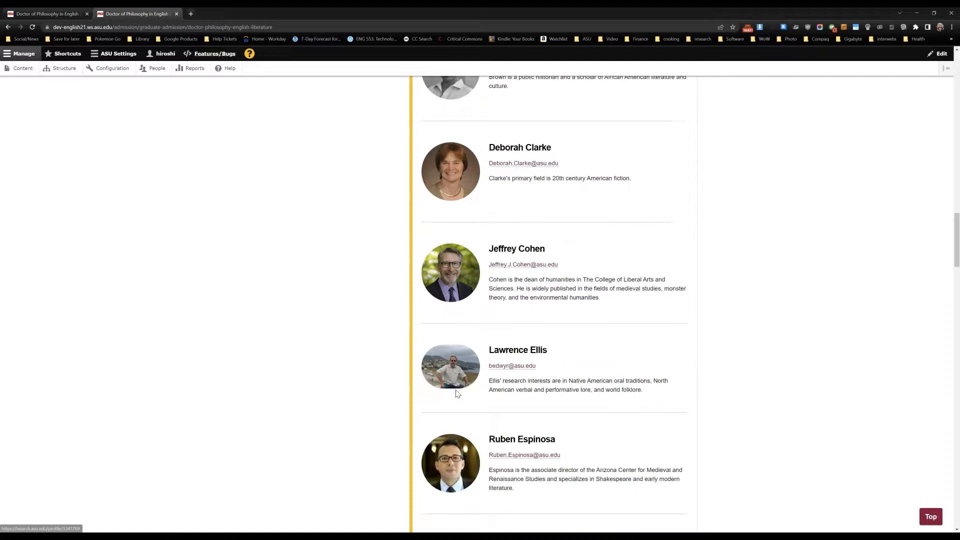
{"action": "scroll", "coordinate": [457, 394], "scroll_direction": "down", "scroll_amount": 8}
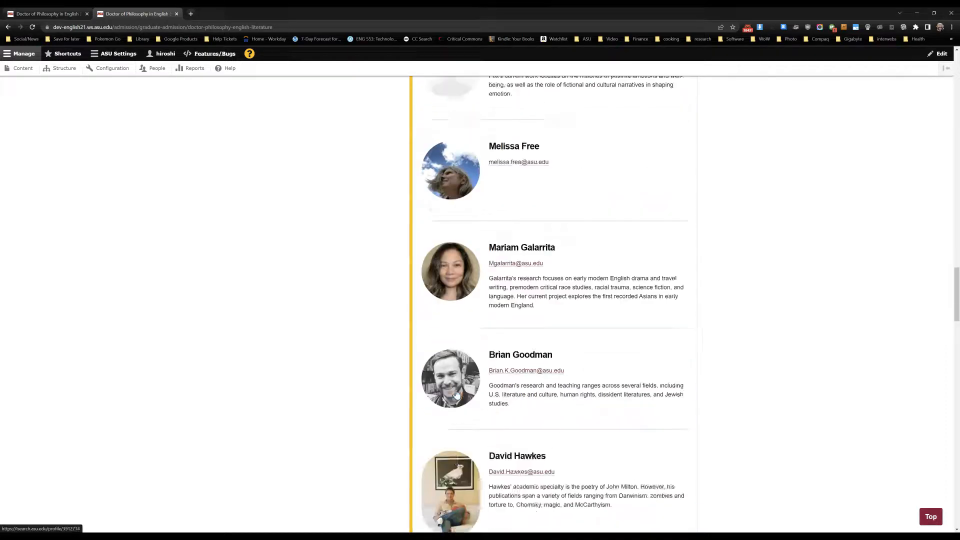
{"action": "scroll", "coordinate": [457, 393], "scroll_direction": "down", "scroll_amount": 5}
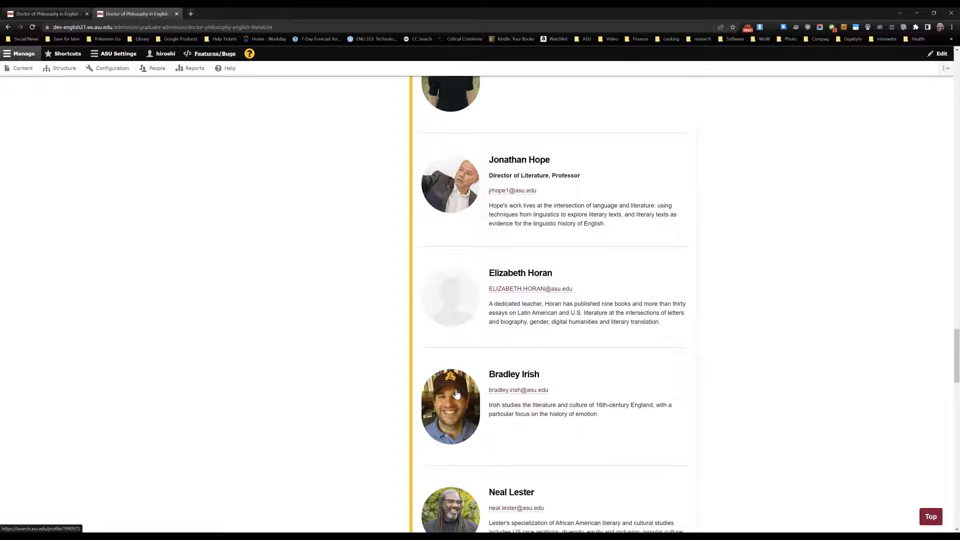
{"action": "scroll", "coordinate": [457, 394], "scroll_direction": "down", "scroll_amount": 4}
{"action": "scroll", "coordinate": [457, 394], "scroll_direction": "down", "scroll_amount": 4}
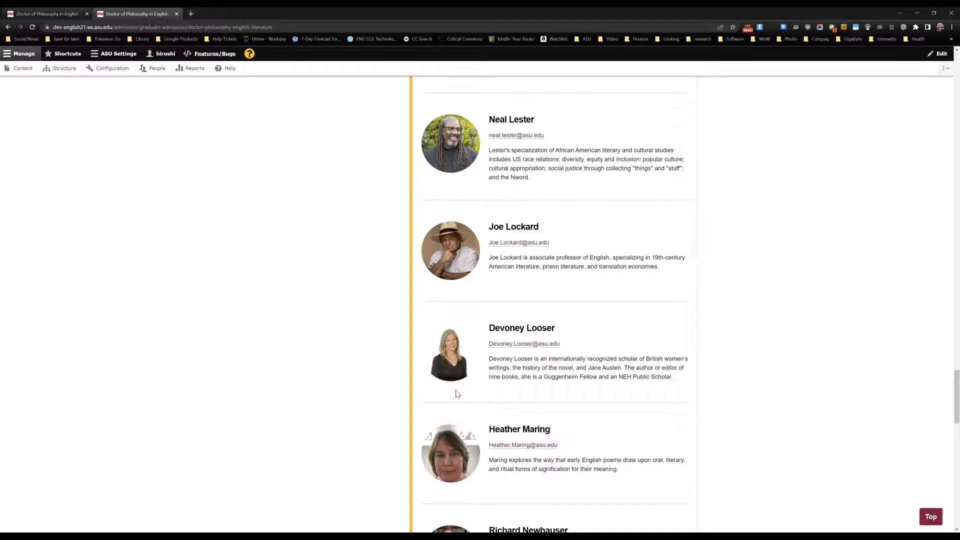
{"action": "scroll", "coordinate": [456, 394], "scroll_direction": "down", "scroll_amount": 4}
{"action": "scroll", "coordinate": [456, 394], "scroll_direction": "down", "scroll_amount": 4}
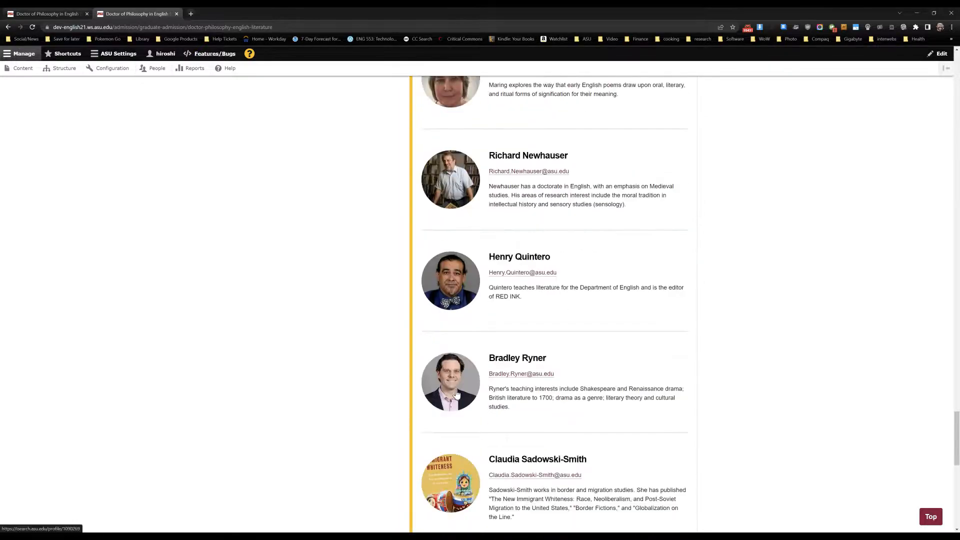
{"action": "scroll", "coordinate": [457, 393], "scroll_direction": "down", "scroll_amount": 2}
{"action": "scroll", "coordinate": [457, 394], "scroll_direction": "down", "scroll_amount": 6}
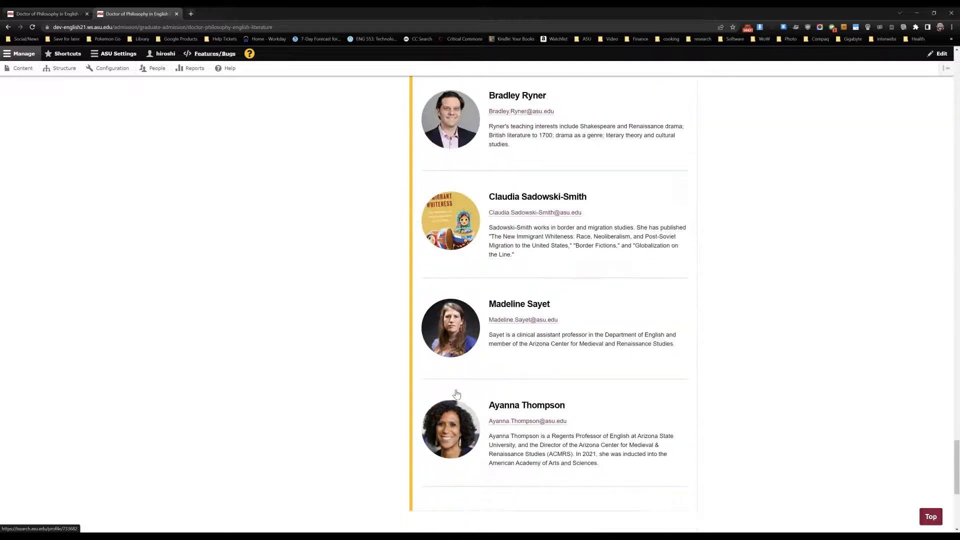
{"action": "scroll", "coordinate": [457, 394], "scroll_direction": "up", "scroll_amount": 12}
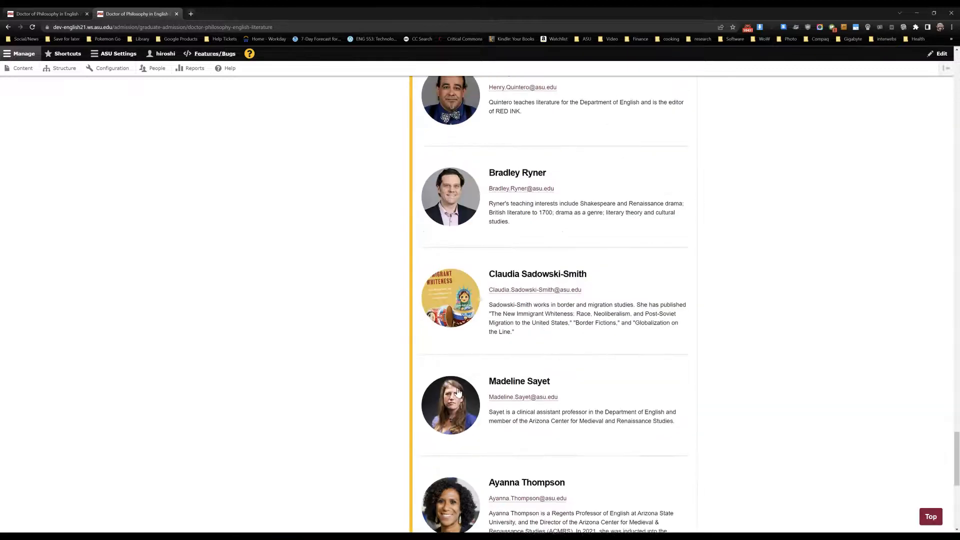
{"action": "scroll", "coordinate": [457, 393], "scroll_direction": "up", "scroll_amount": 12}
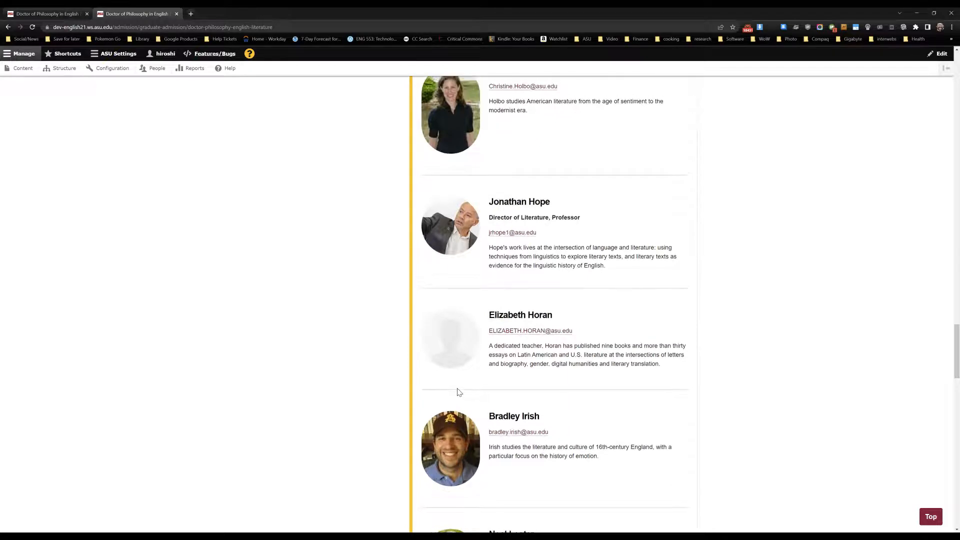
- Open the page for editing and set the Faculty section's iSearch Department display to Table View
{"action": "scroll", "coordinate": [459, 393], "scroll_direction": "up", "scroll_amount": 7}
{"action": "scroll", "coordinate": [458, 393], "scroll_direction": "up", "scroll_amount": 15}
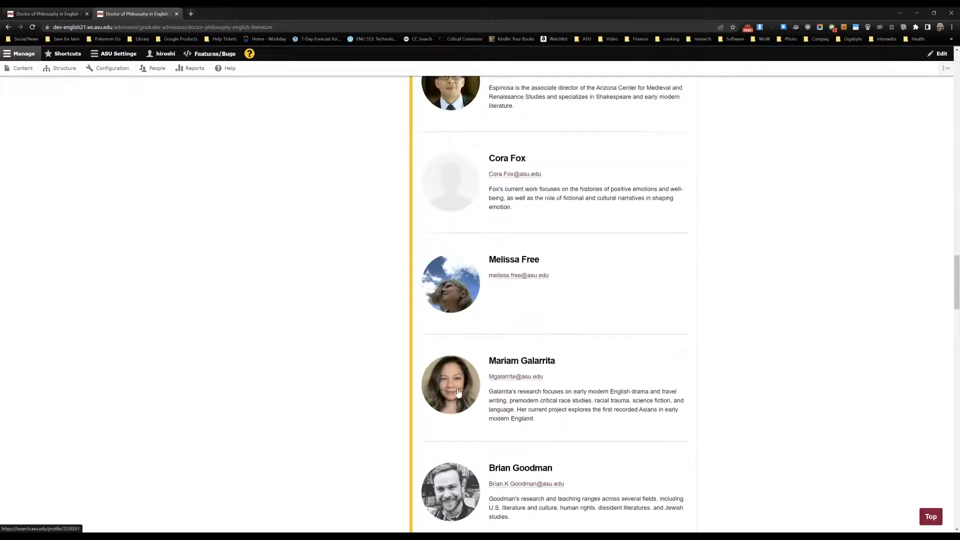
{"action": "scroll", "coordinate": [458, 392], "scroll_direction": "up", "scroll_amount": 15}
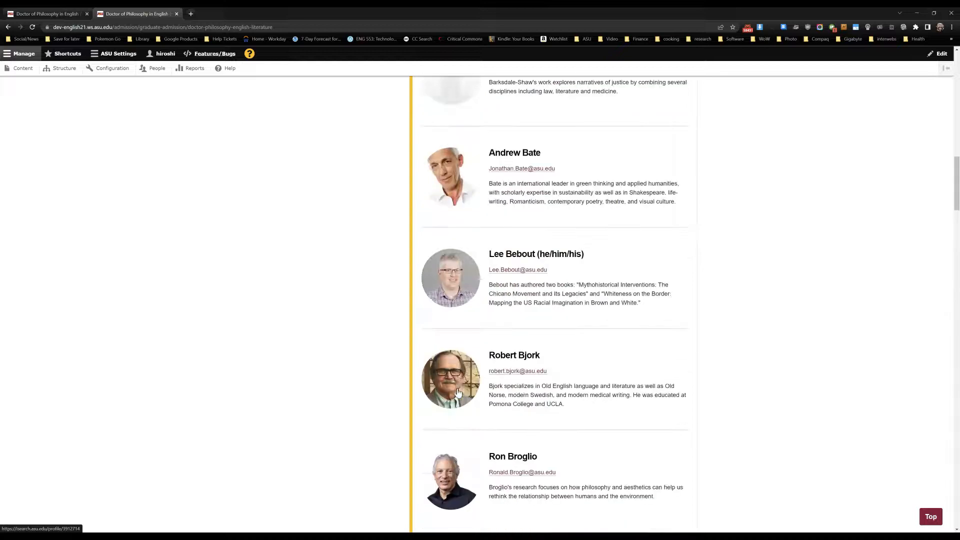
{"action": "scroll", "coordinate": [457, 392], "scroll_direction": "up", "scroll_amount": 10}
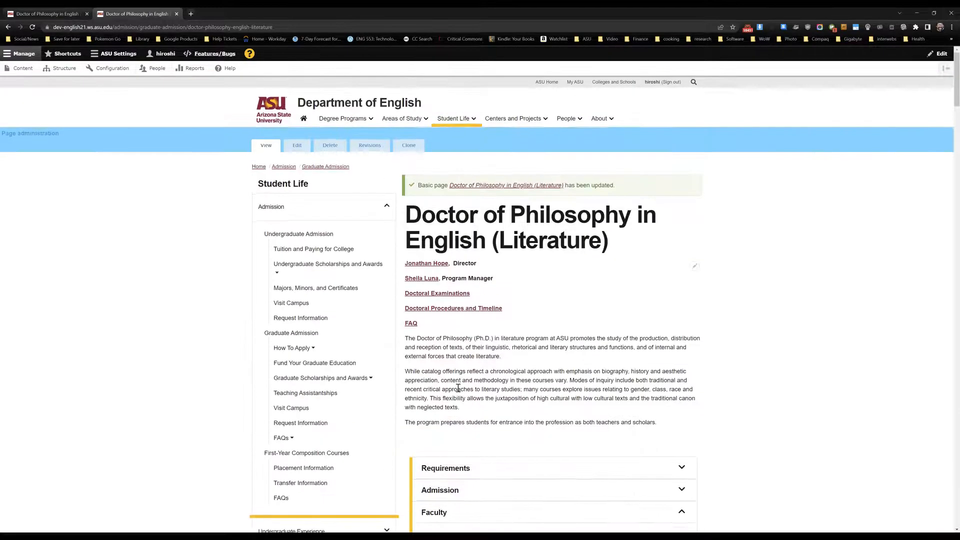
{"action": "left_click", "coordinate": [298, 146]}
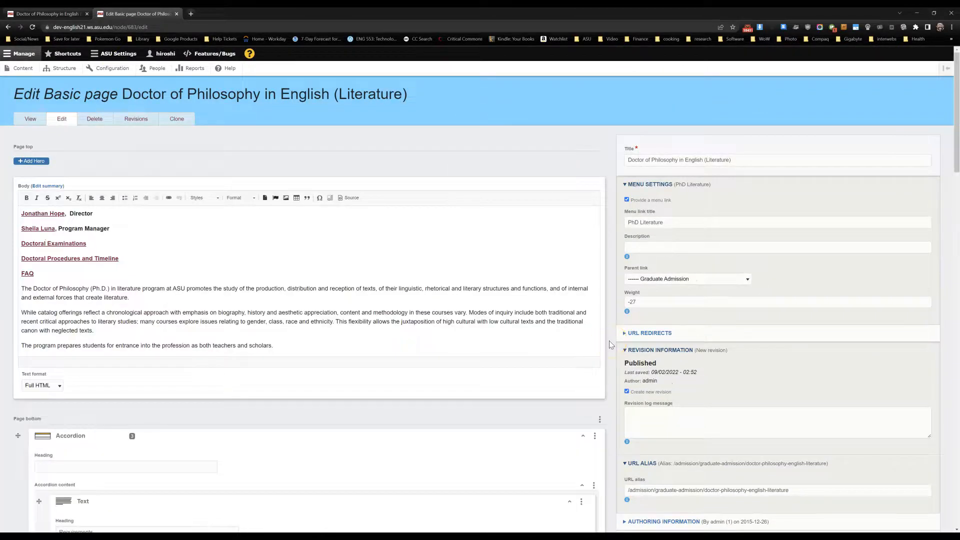
{"action": "scroll", "coordinate": [610, 344], "scroll_direction": "down", "scroll_amount": 10}
{"action": "scroll", "coordinate": [610, 345], "scroll_direction": "down", "scroll_amount": 20}
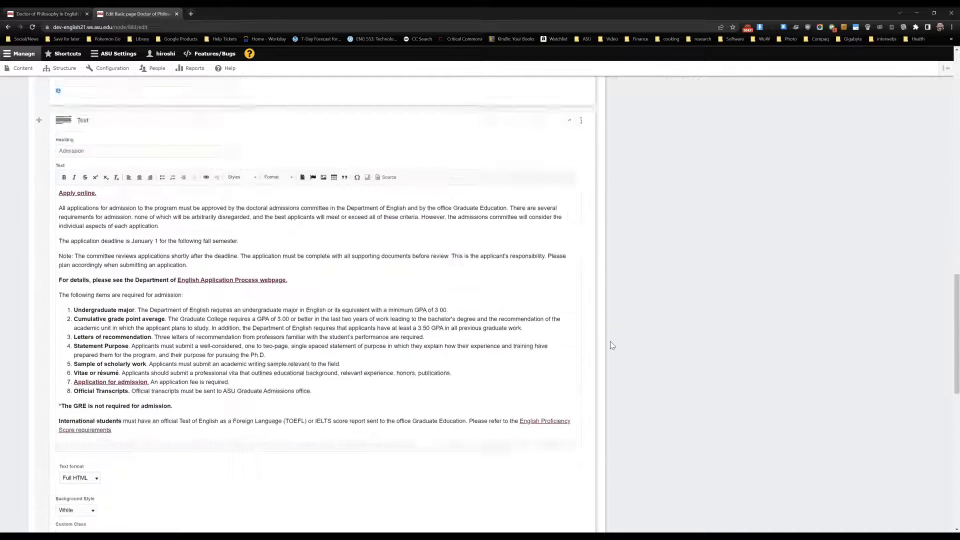
{"action": "left_click", "coordinate": [330, 274]}
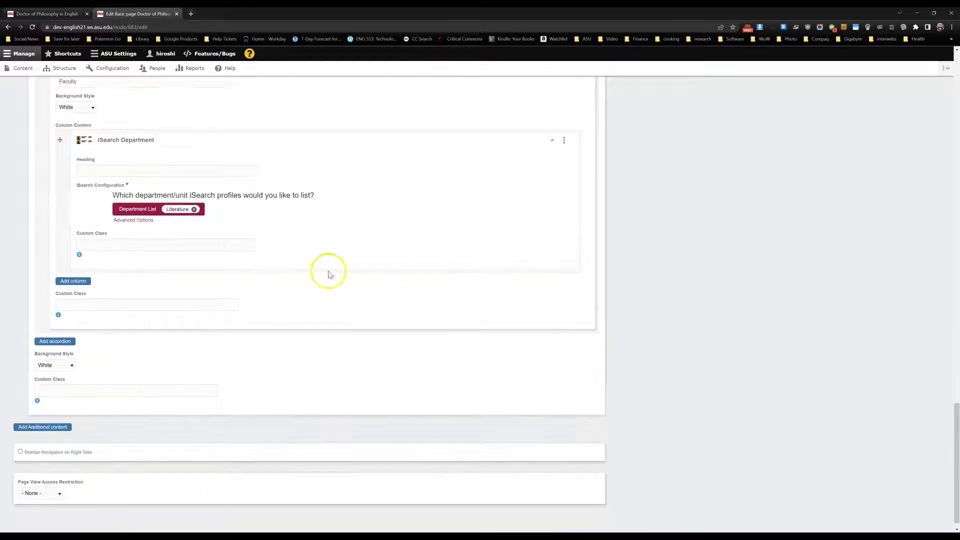
{"action": "left_click", "coordinate": [134, 220]}
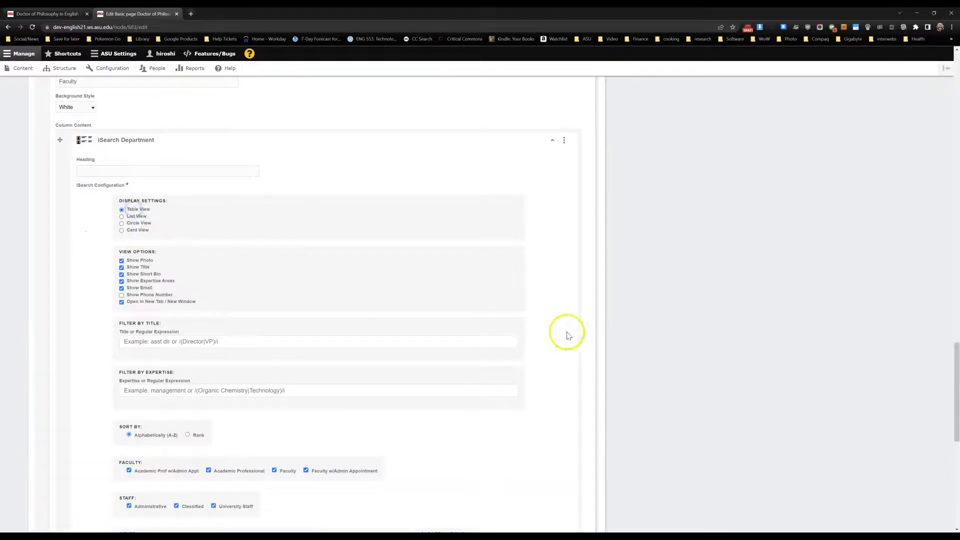
- Review the iSearch Department element's view options, including opening profiles in a new tab, and save the page
{"action": "scroll", "coordinate": [624, 333], "scroll_direction": "up", "scroll_amount": 15}
{"action": "scroll", "coordinate": [629, 340], "scroll_direction": "up", "scroll_amount": 5}
{"action": "scroll", "coordinate": [629, 341], "scroll_direction": "down", "scroll_amount": 15}
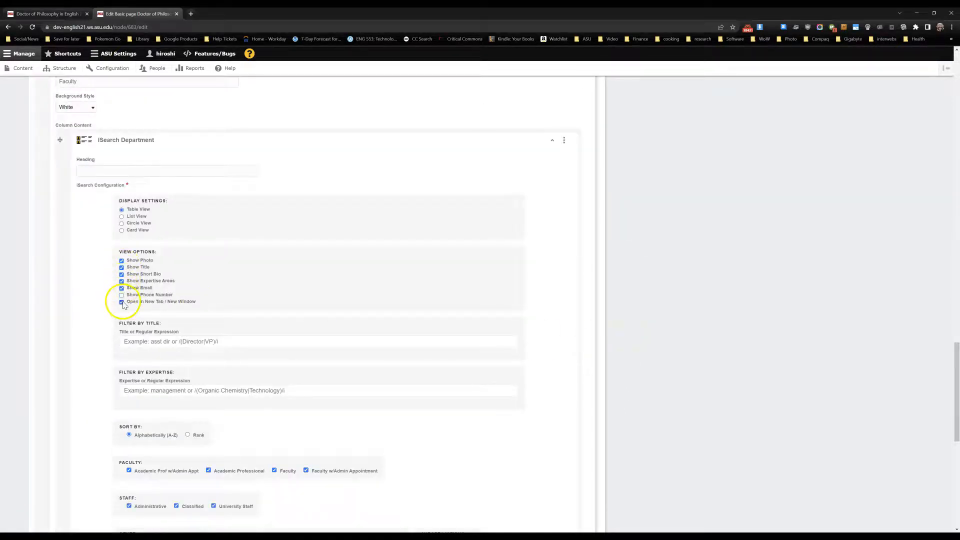
{"action": "scroll", "coordinate": [583, 300], "scroll_direction": "up", "scroll_amount": 10}
{"action": "scroll", "coordinate": [600, 307], "scroll_direction": "up", "scroll_amount": 15}
{"action": "left_click", "coordinate": [635, 333]}
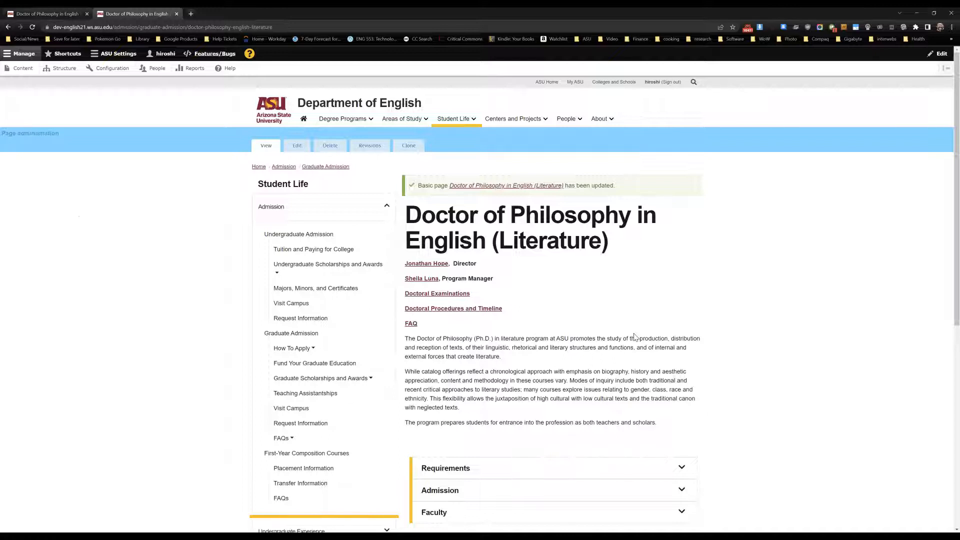
- Expand the Faculty section on the saved page and examine the table layout of portraits, biographies, expertise areas and e-mails
{"action": "scroll", "coordinate": [634, 337], "scroll_direction": "down", "scroll_amount": 4}
{"action": "left_click", "coordinate": [561, 315]}
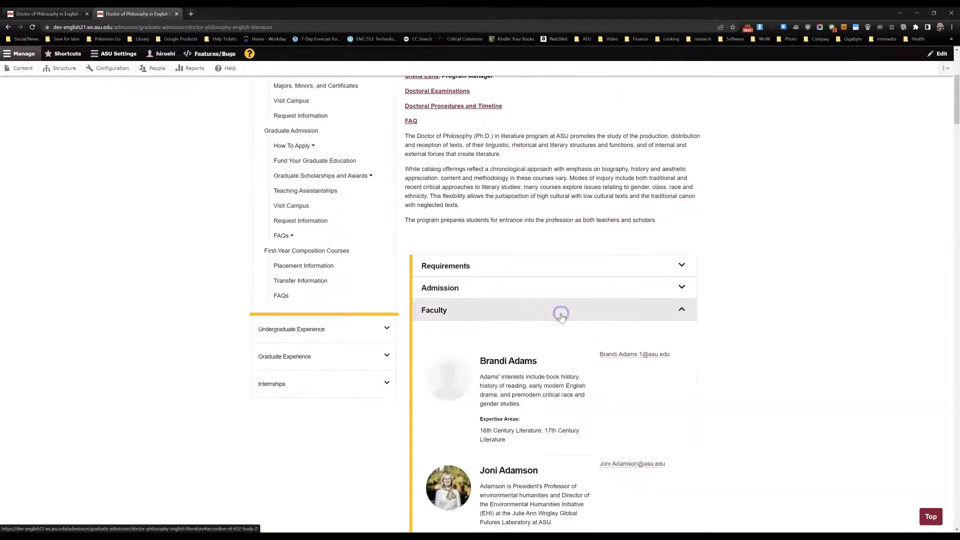
{"action": "scroll", "coordinate": [561, 317], "scroll_direction": "down", "scroll_amount": 3}
{"action": "scroll", "coordinate": [562, 316], "scroll_direction": "down", "scroll_amount": 2}
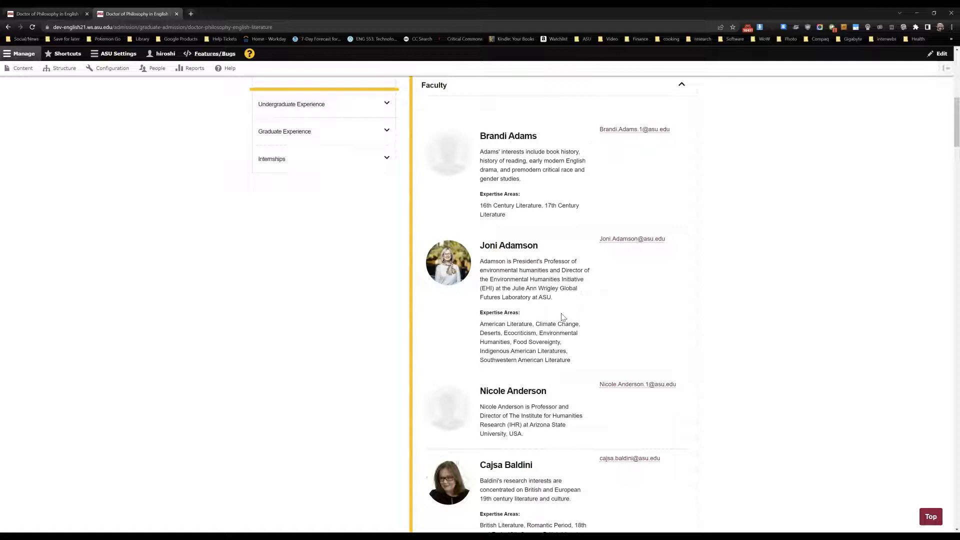
{"action": "scroll", "coordinate": [561, 317], "scroll_direction": "down", "scroll_amount": 3}
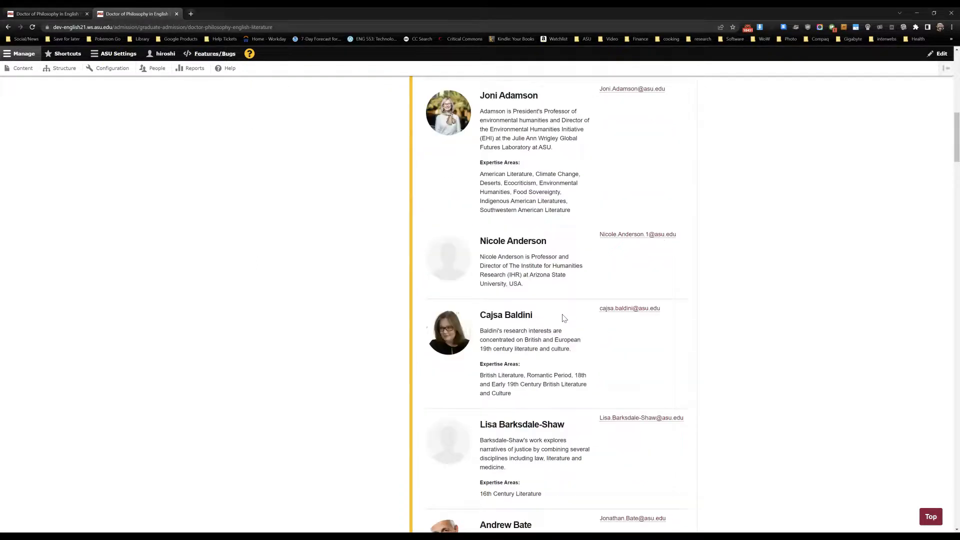
{"action": "scroll", "coordinate": [564, 319], "scroll_direction": "down", "scroll_amount": 5}
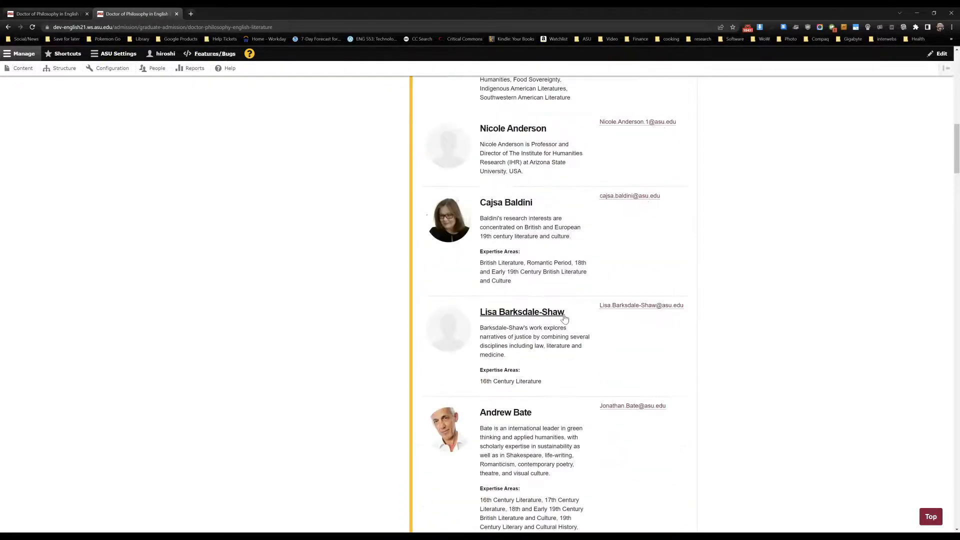
{"action": "scroll", "coordinate": [565, 315], "scroll_direction": "down", "scroll_amount": 2}
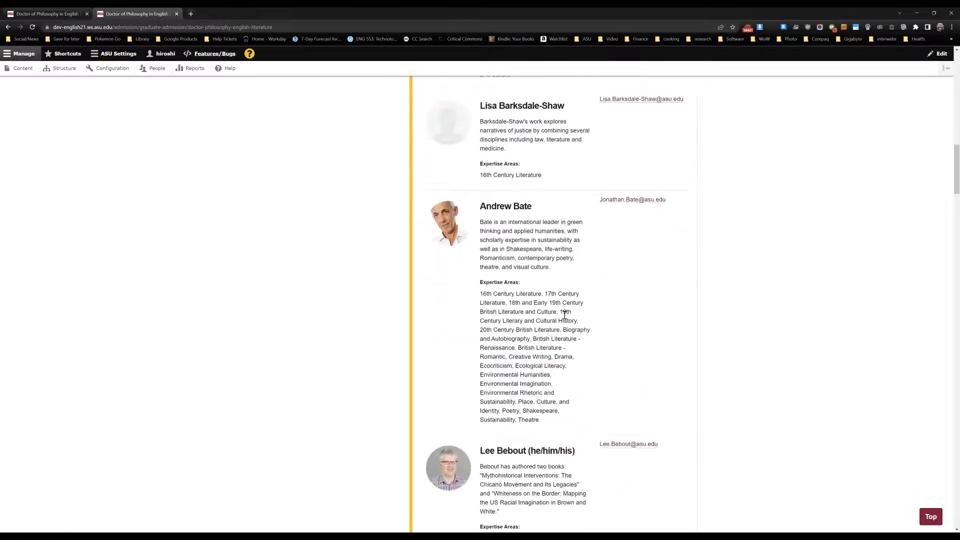
{"action": "scroll", "coordinate": [565, 315], "scroll_direction": "down", "scroll_amount": 3}
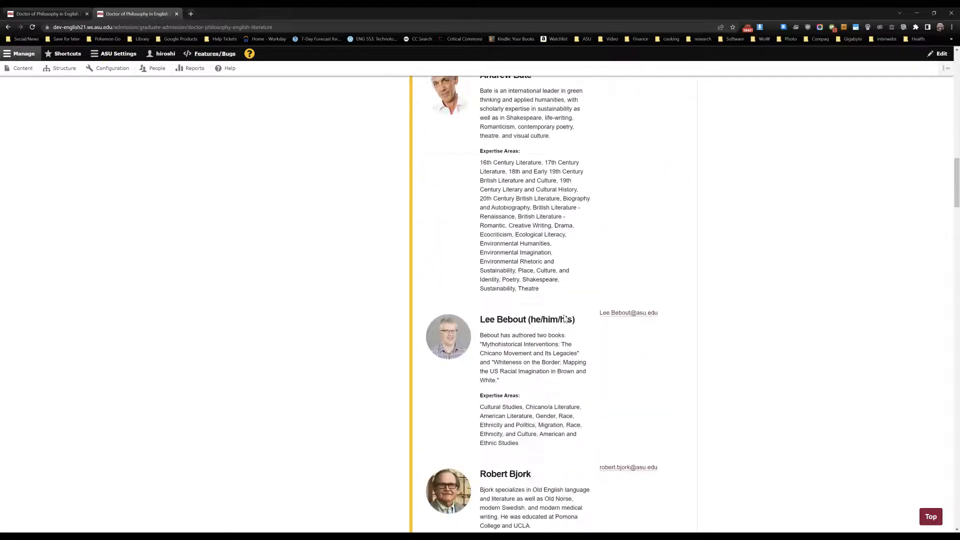
- Examine the further faculty rows, comparing entries with and without job titles, biographies and expertise areas
{"action": "left_click", "coordinate": [575, 313]}
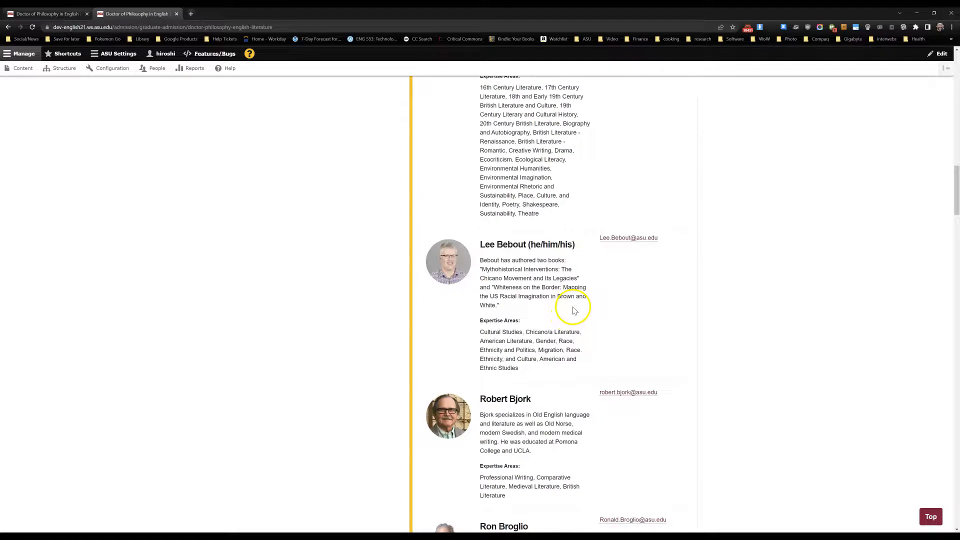
{"action": "scroll", "coordinate": [575, 310], "scroll_direction": "down", "scroll_amount": 3}
{"action": "scroll", "coordinate": [573, 308], "scroll_direction": "down", "scroll_amount": 12}
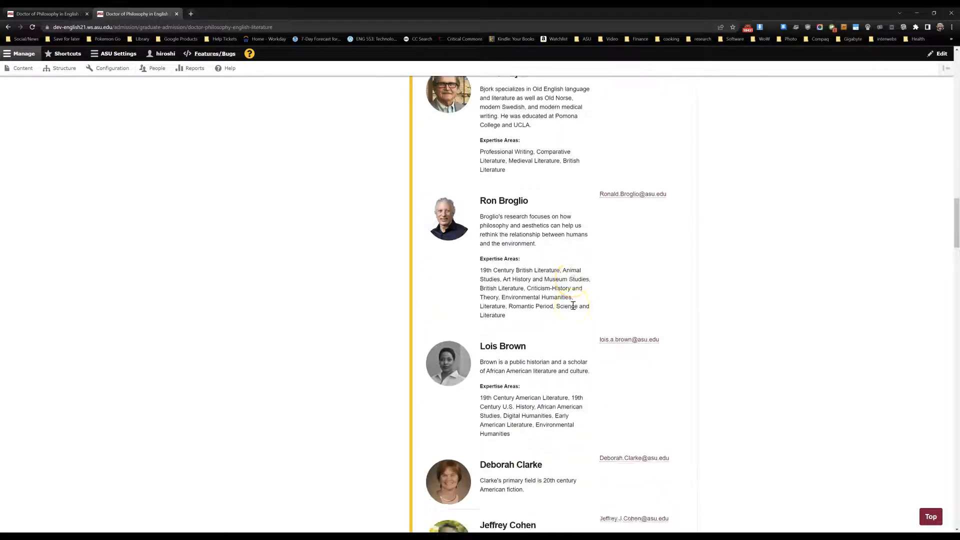
{"action": "scroll", "coordinate": [575, 309], "scroll_direction": "down", "scroll_amount": 14}
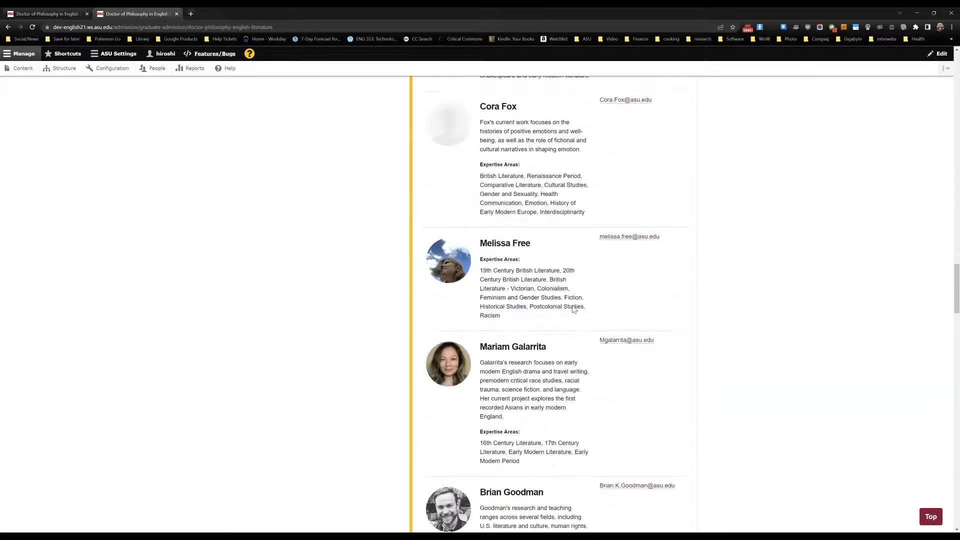
{"action": "scroll", "coordinate": [574, 310], "scroll_direction": "down", "scroll_amount": 3}
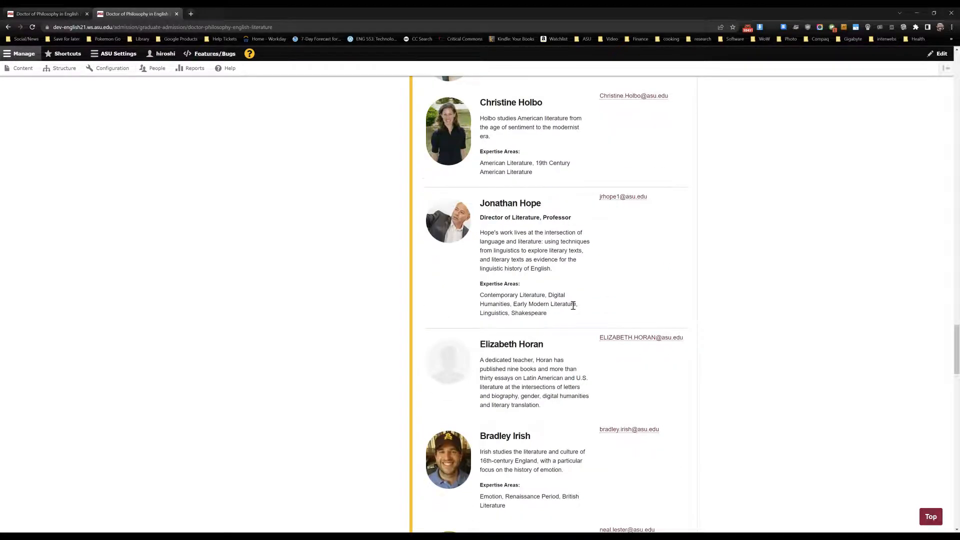
{"action": "scroll", "coordinate": [573, 306], "scroll_direction": "down", "scroll_amount": 5}
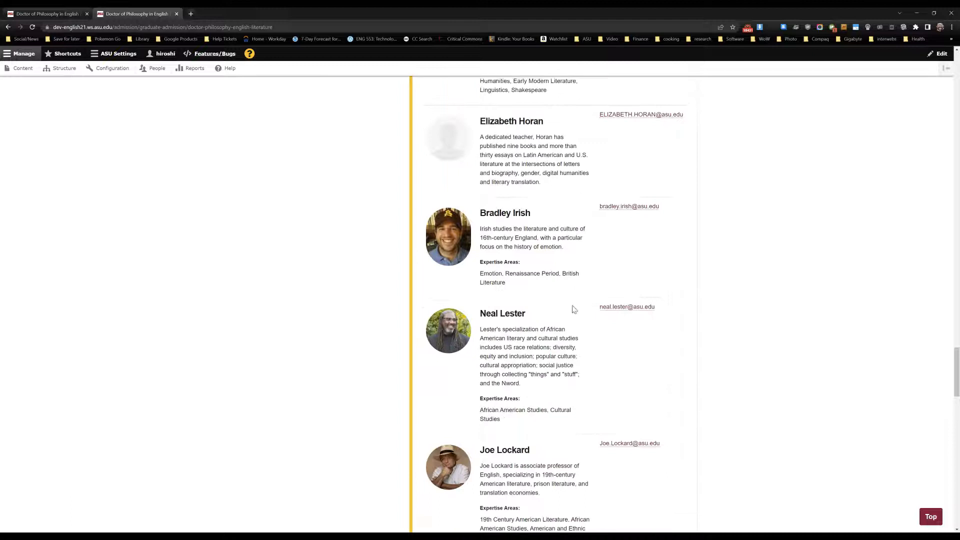
- Reopen the page's edit form, review the iSearch Department element's advanced display and view options, and return to the page view without saving
{"action": "scroll", "coordinate": [573, 305], "scroll_direction": "up", "scroll_amount": 12}
{"action": "scroll", "coordinate": [573, 309], "scroll_direction": "up", "scroll_amount": 11}
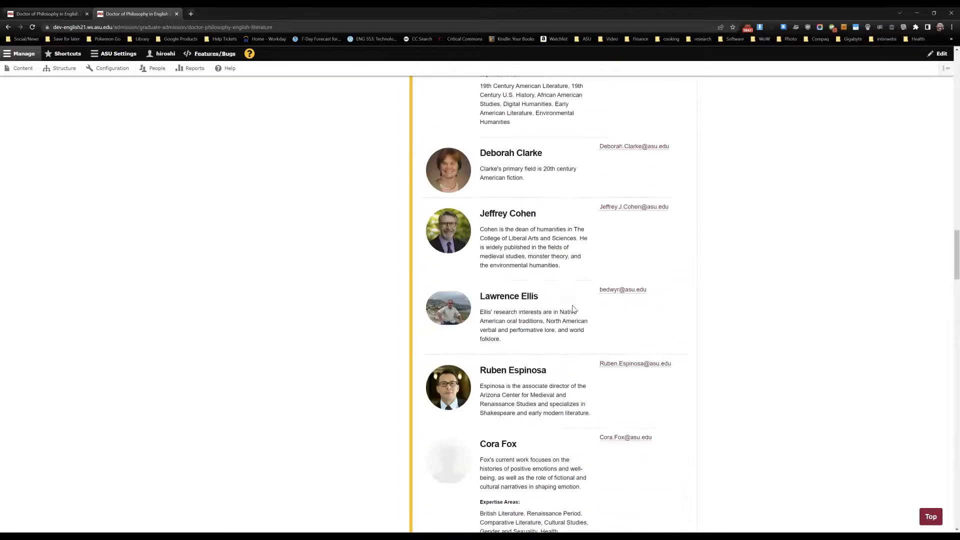
{"action": "scroll", "coordinate": [573, 310], "scroll_direction": "up", "scroll_amount": 20}
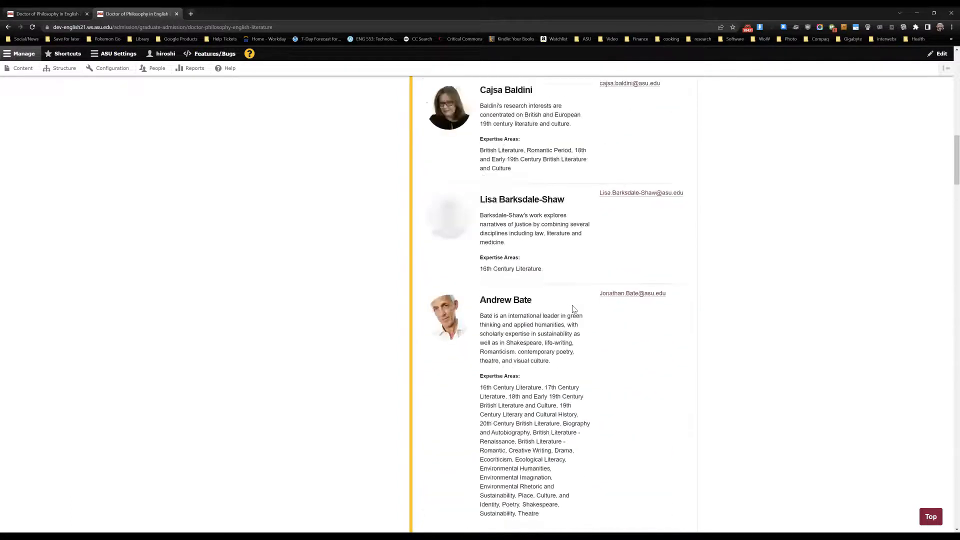
{"action": "scroll", "coordinate": [573, 308], "scroll_direction": "up", "scroll_amount": 10}
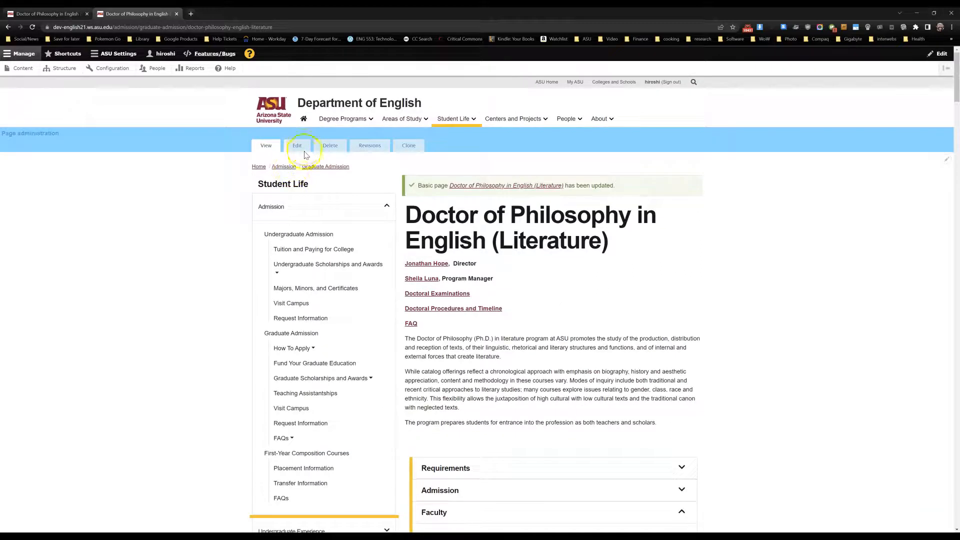
{"action": "left_click", "coordinate": [304, 148]}
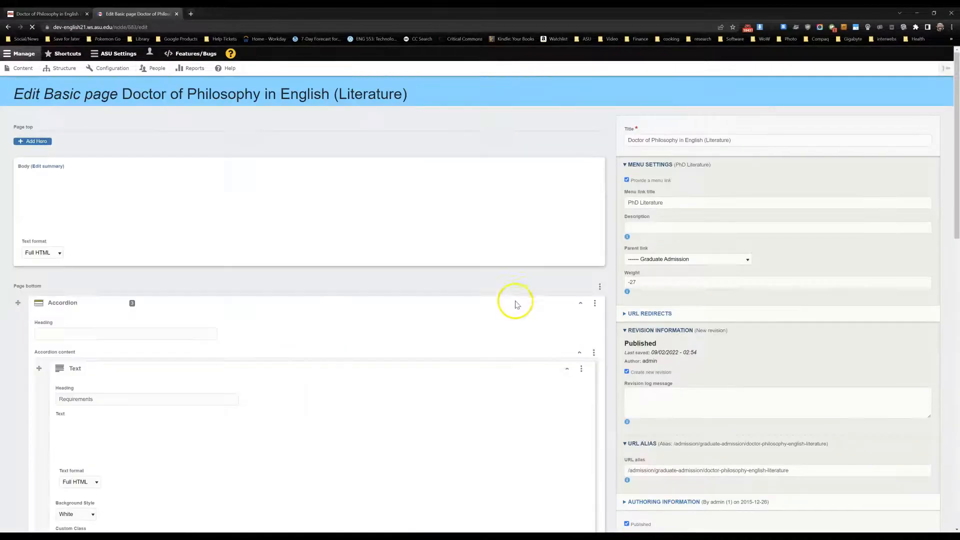
{"action": "scroll", "coordinate": [611, 365], "scroll_direction": "down", "scroll_amount": 15}
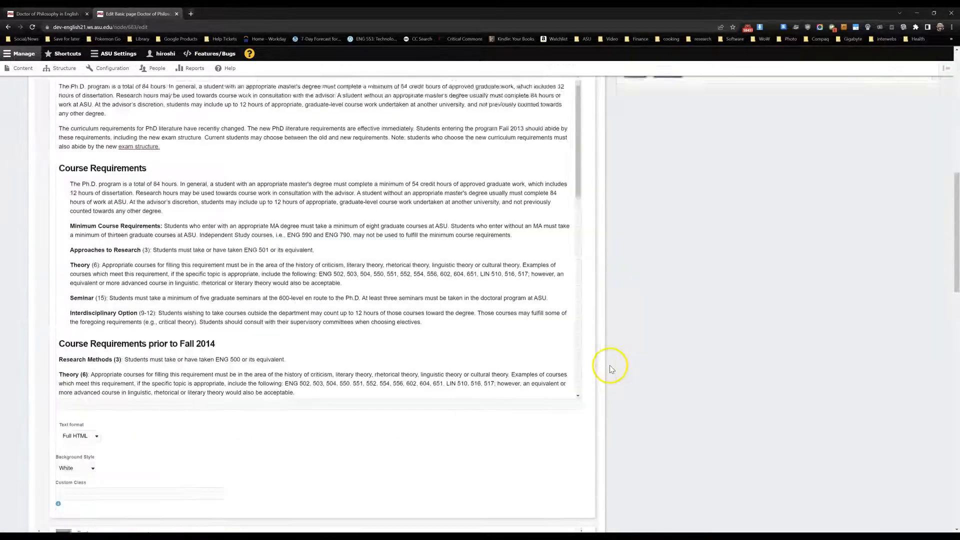
{"action": "scroll", "coordinate": [610, 367], "scroll_direction": "down", "scroll_amount": 10}
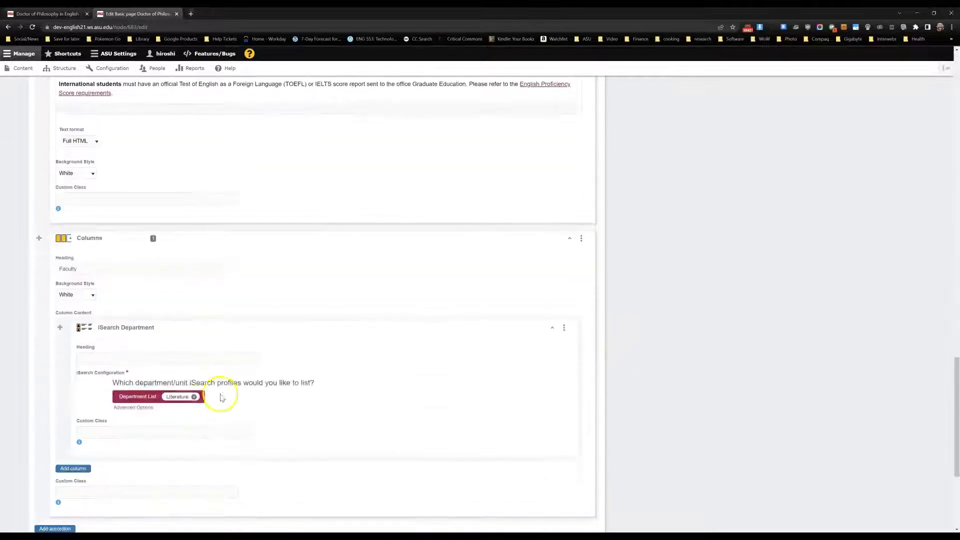
{"action": "left_click", "coordinate": [135, 408]}
{"action": "scroll", "coordinate": [280, 395], "scroll_direction": "down", "scroll_amount": 4}
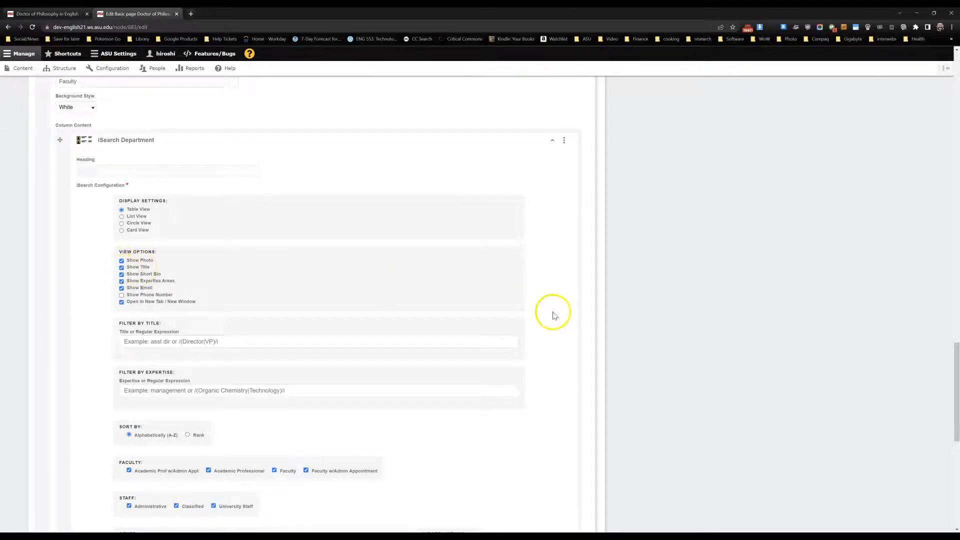
{"action": "scroll", "coordinate": [608, 328], "scroll_direction": "up", "scroll_amount": 15}
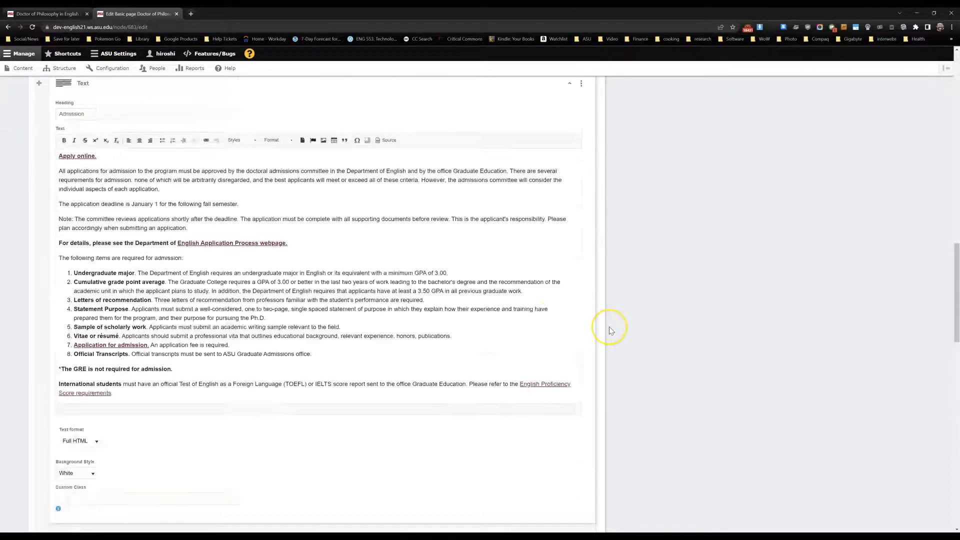
{"action": "scroll", "coordinate": [609, 327], "scroll_direction": "up", "scroll_amount": 15}
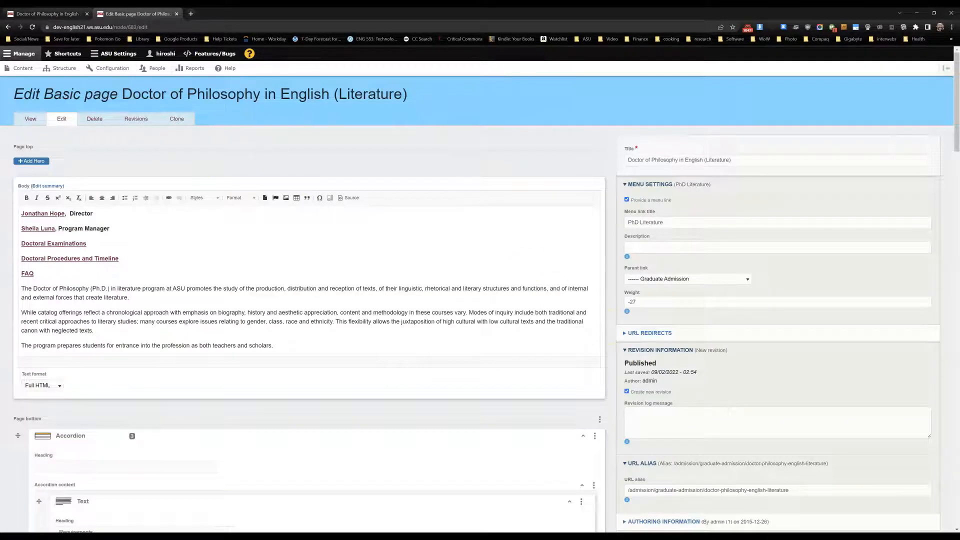
{"action": "left_click", "coordinate": [30, 119]}
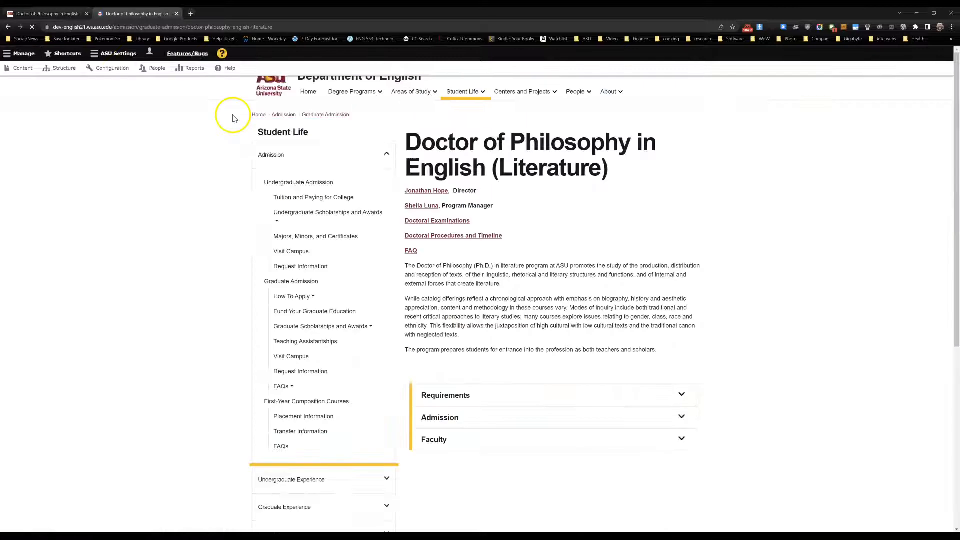